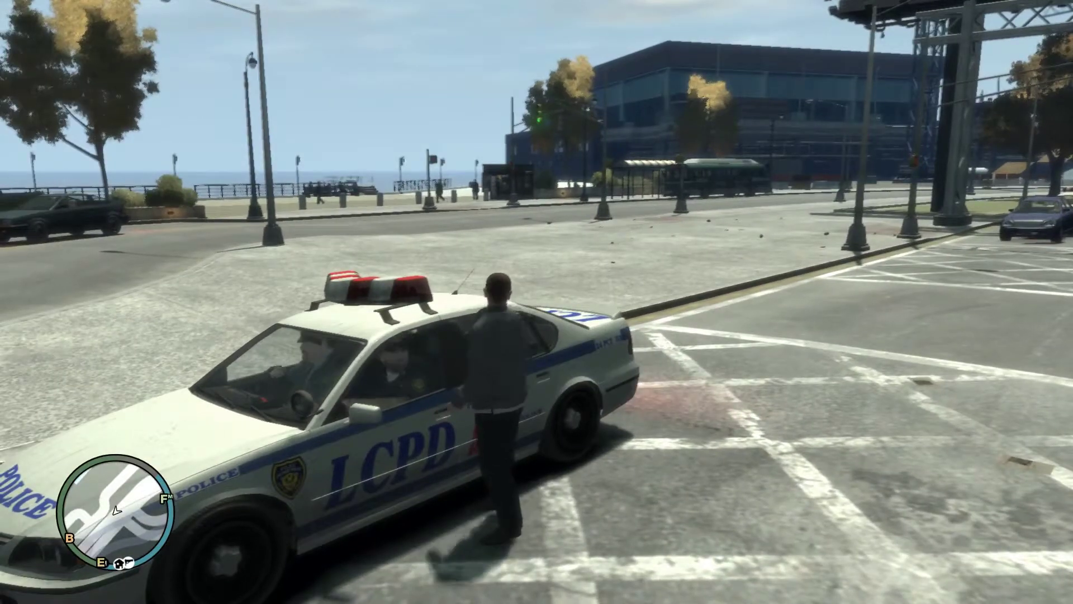
Get into the parked police car in Grand Theft Auto IV.
{"action": "key", "text": "f"}
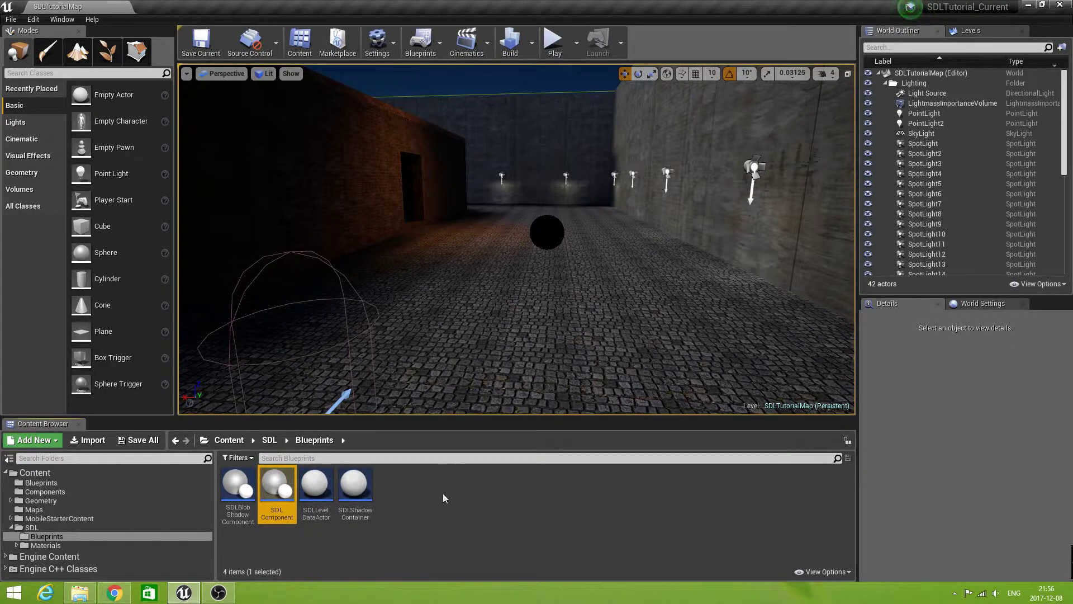
Open the SDLComponent blueprint and create a function named SetAmbientLight.
{"action": "double_click", "coordinate": [272, 488]}
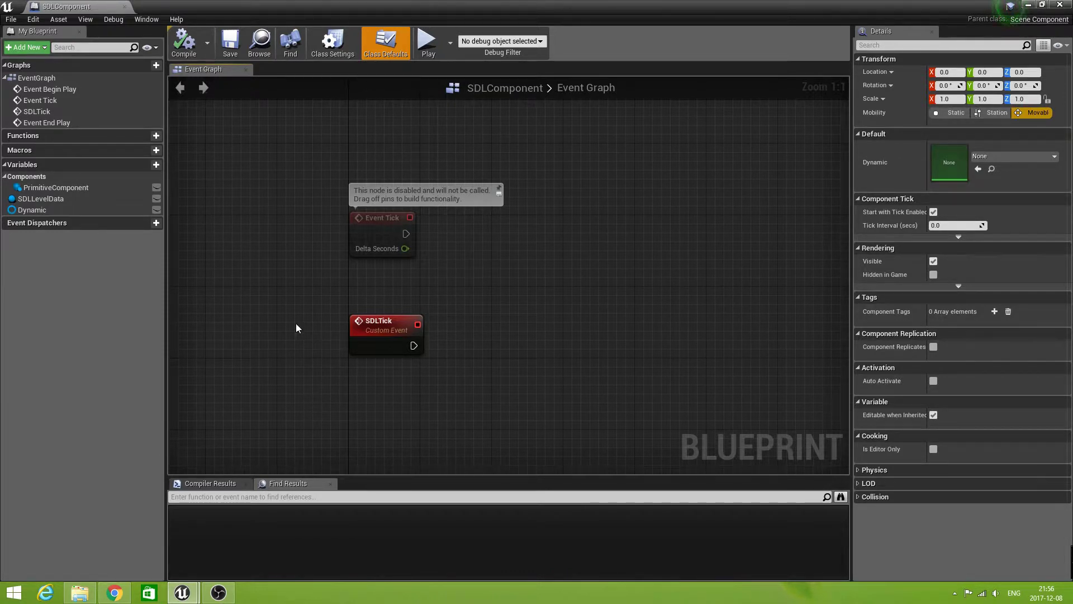
{"action": "left_click", "coordinate": [156, 136]}
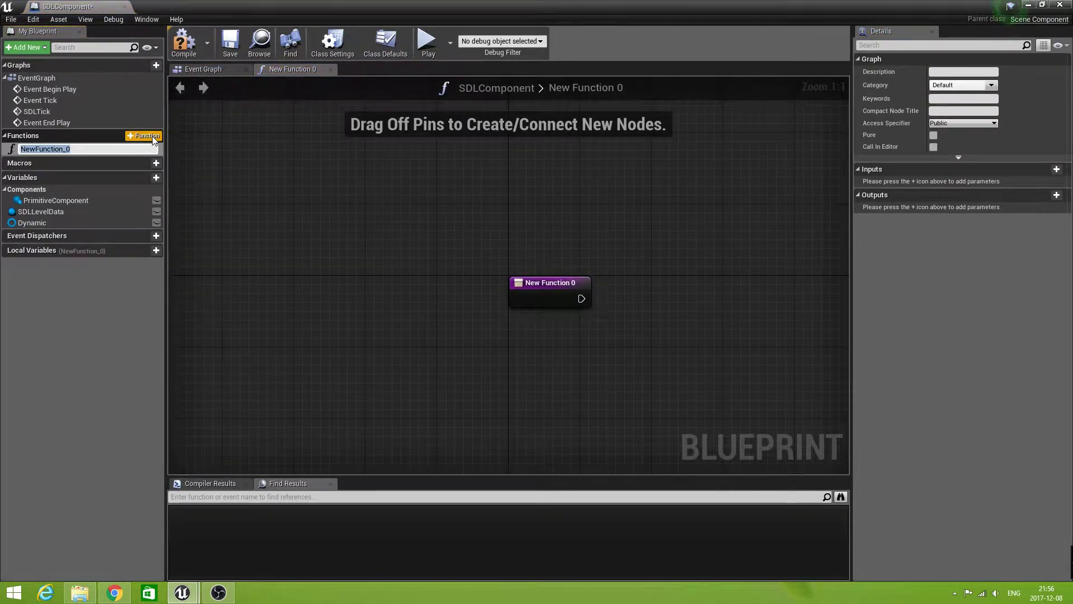
{"action": "type", "text": "Set"}
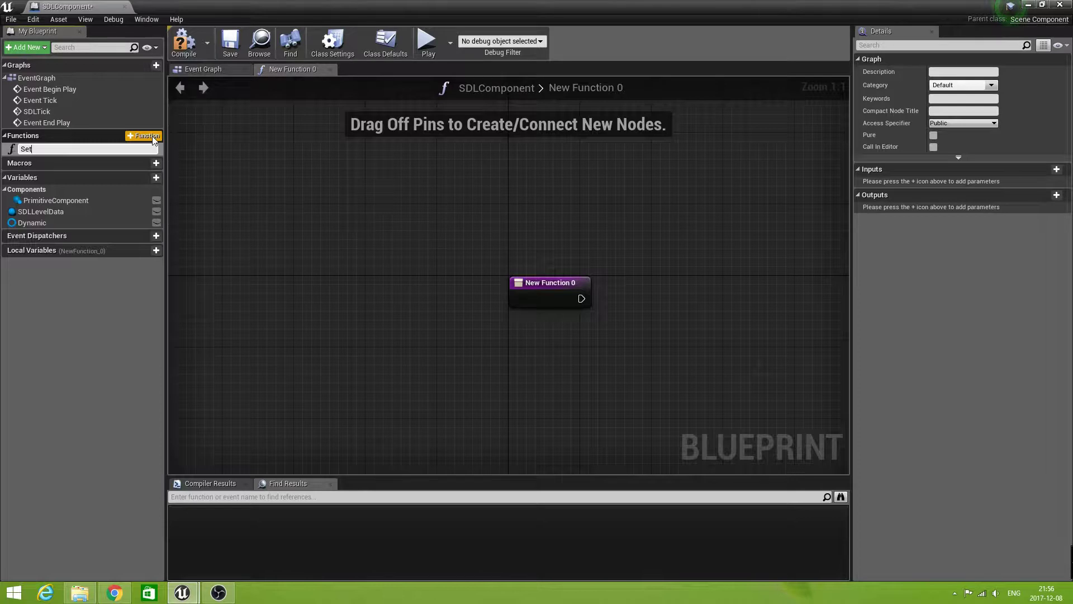
{"action": "type", "text": "AmbientLight"}
{"action": "key", "text": "Return"}
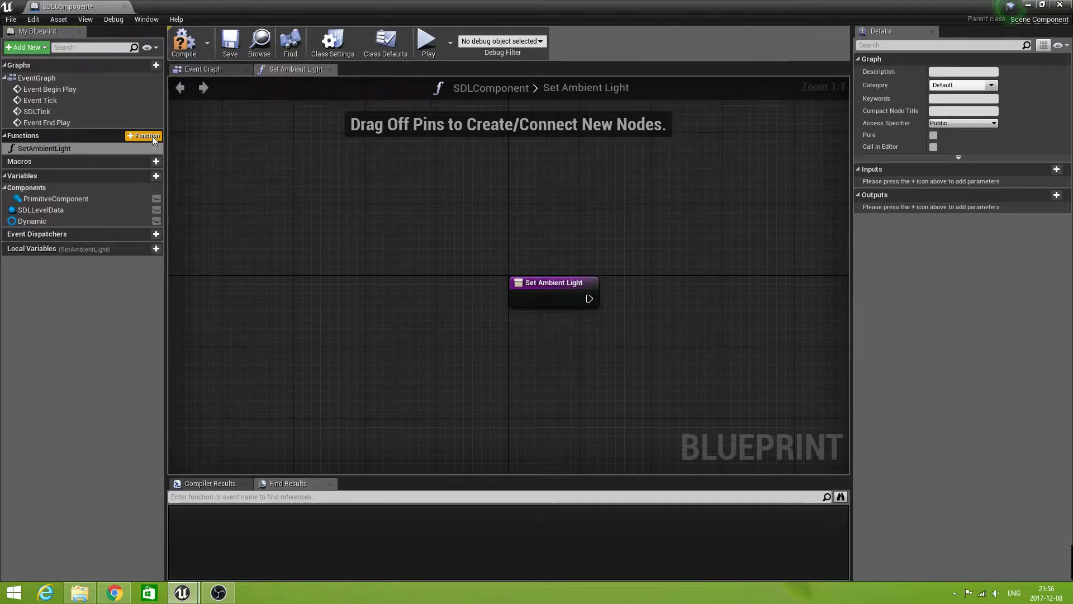
Create the SimulateAmbientLight Boolean variable and give it the new category SDL.
{"action": "right_click_drag", "start_coordinate": [580, 357], "coordinate": [351, 286]}
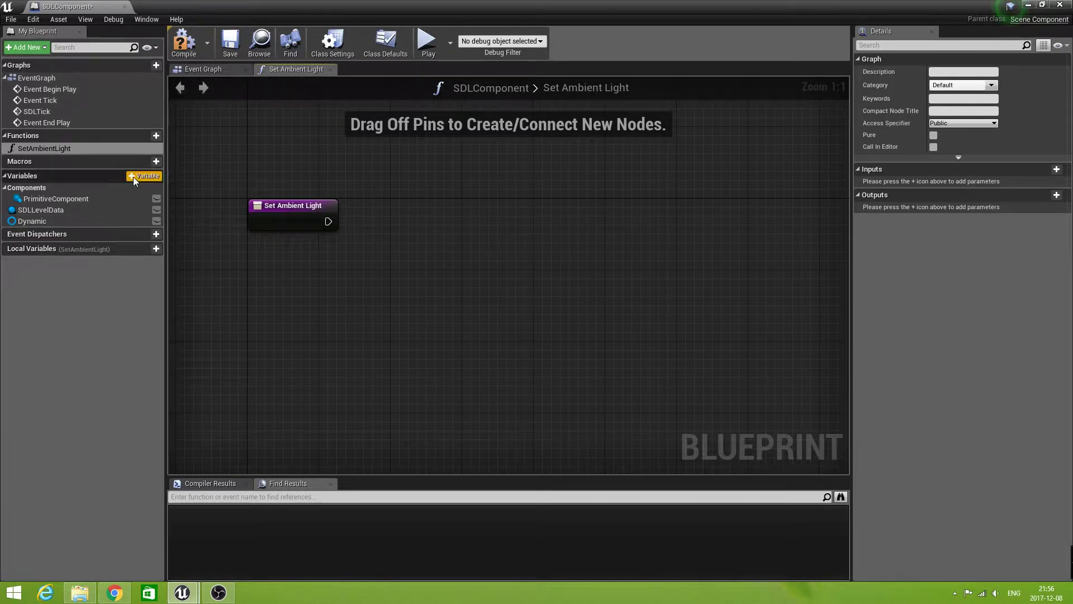
{"action": "left_click", "coordinate": [143, 176]}
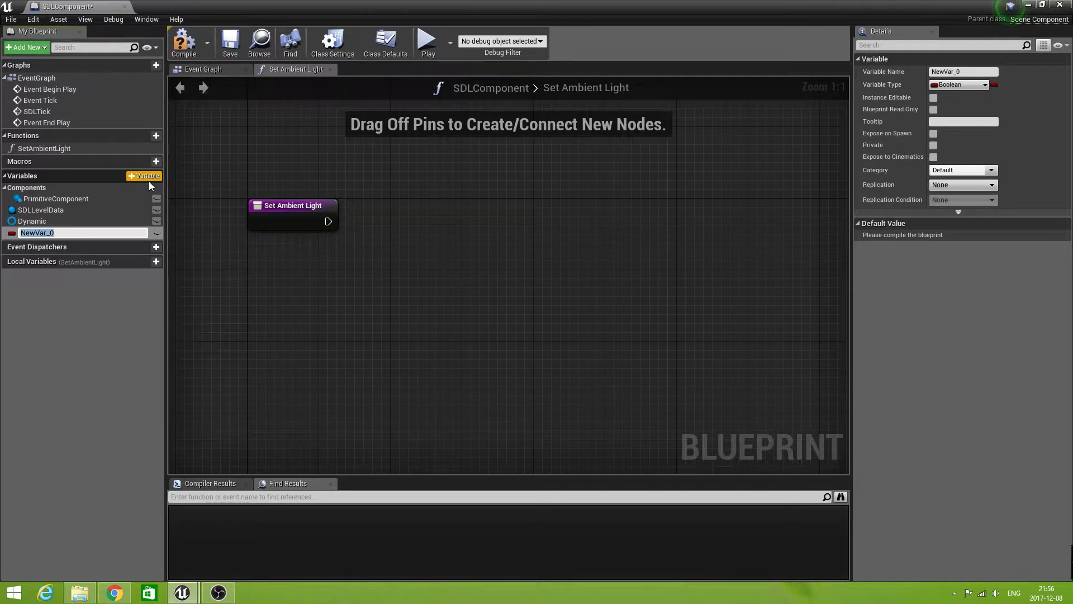
{"action": "type", "text": "SimulateAmbientLight"}
{"action": "key", "text": "Return"}
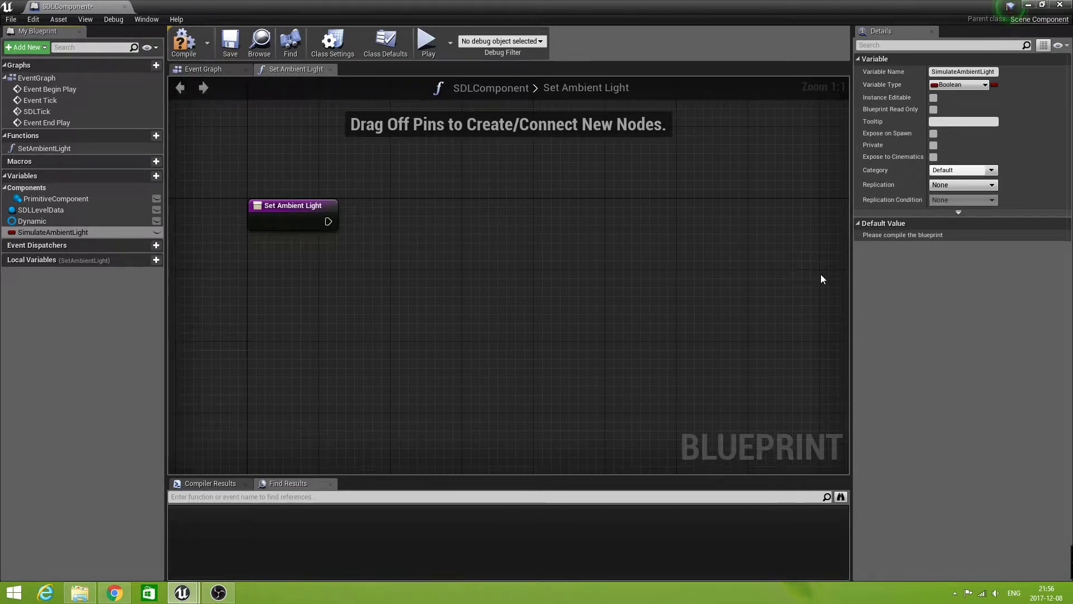
{"action": "left_click", "coordinate": [962, 171]}
{"action": "type", "text": "SDL"}
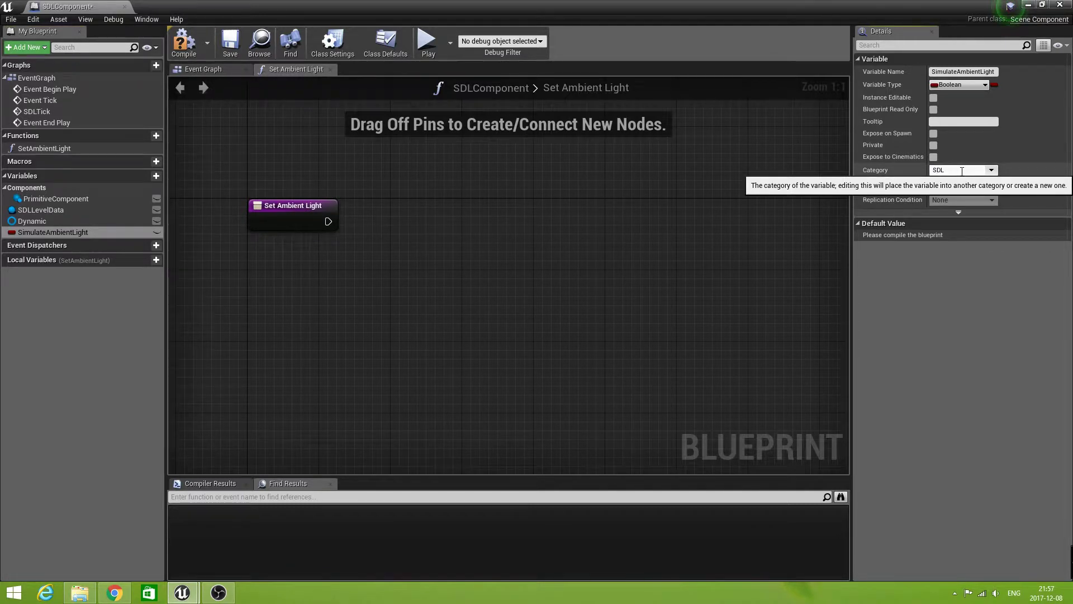
{"action": "key", "text": "Return"}
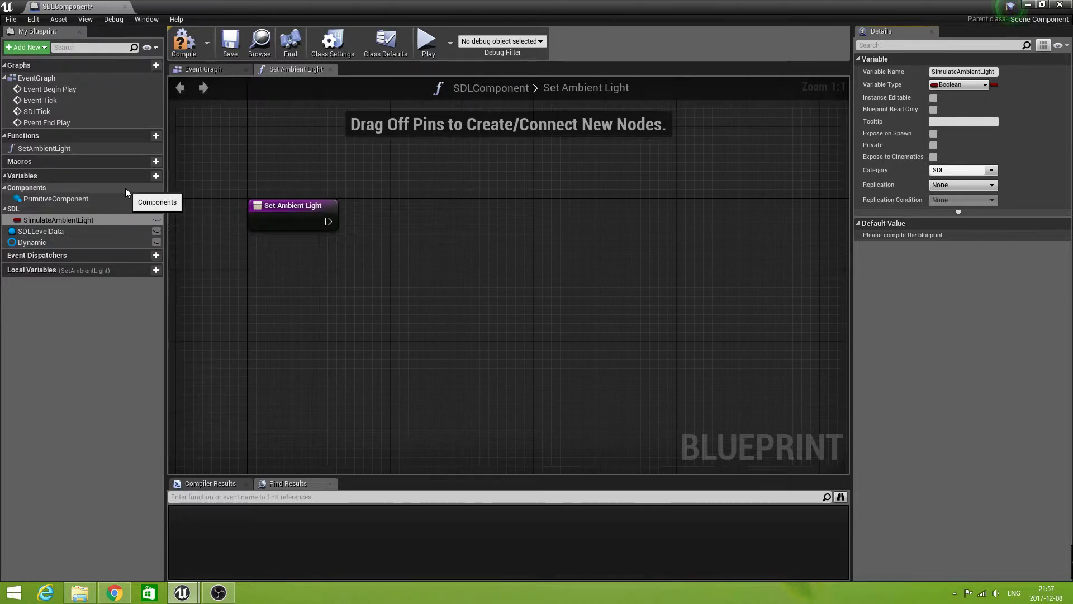
Create AmbientLightIntensity as a Float variable in the SDL category.
{"action": "left_click", "coordinate": [144, 176]}
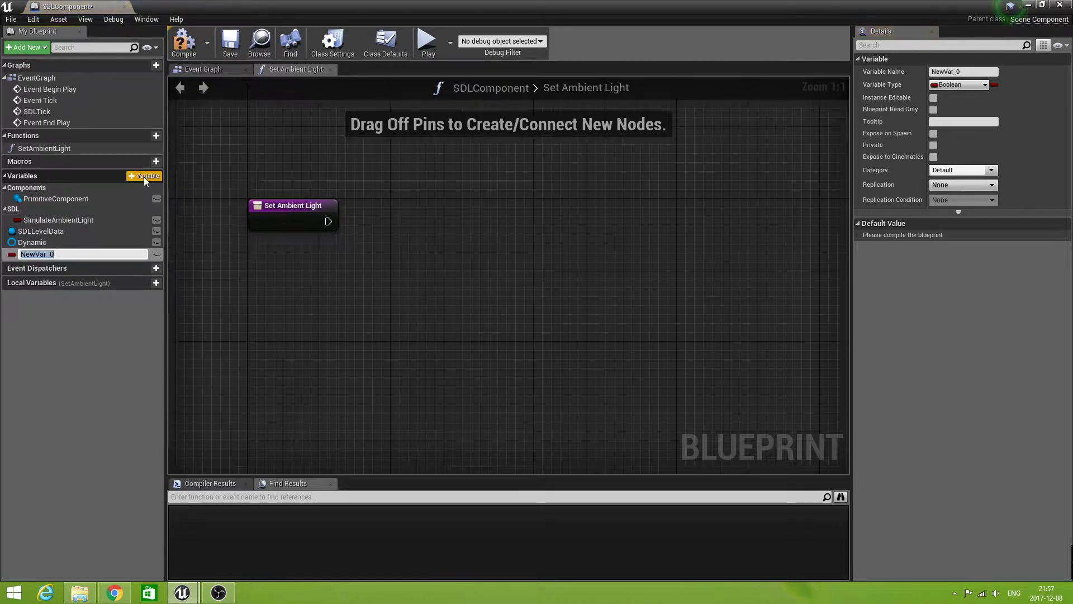
{"action": "type", "text": "AmbientLight"}
{"action": "type", "text": "Intensity"}
{"action": "key", "text": "Return"}
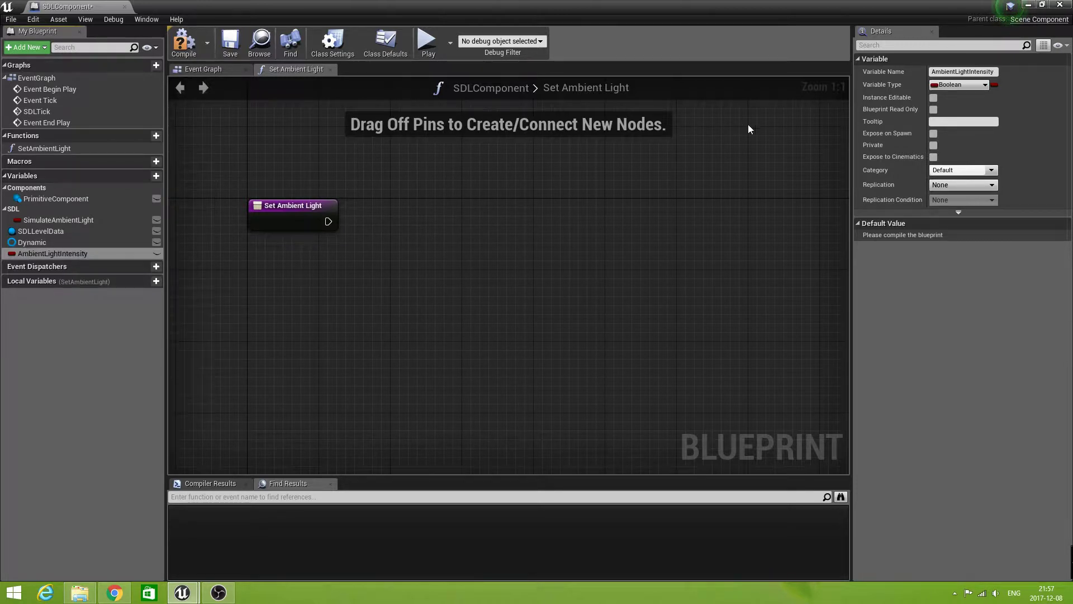
{"action": "left_click", "coordinate": [963, 85]}
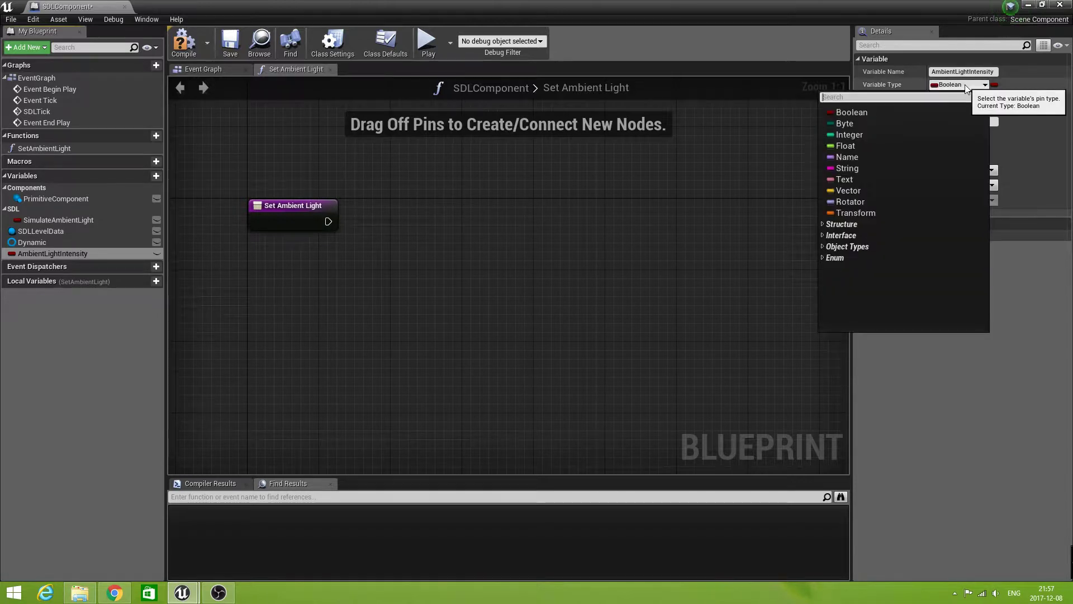
{"action": "left_click", "coordinate": [866, 147]}
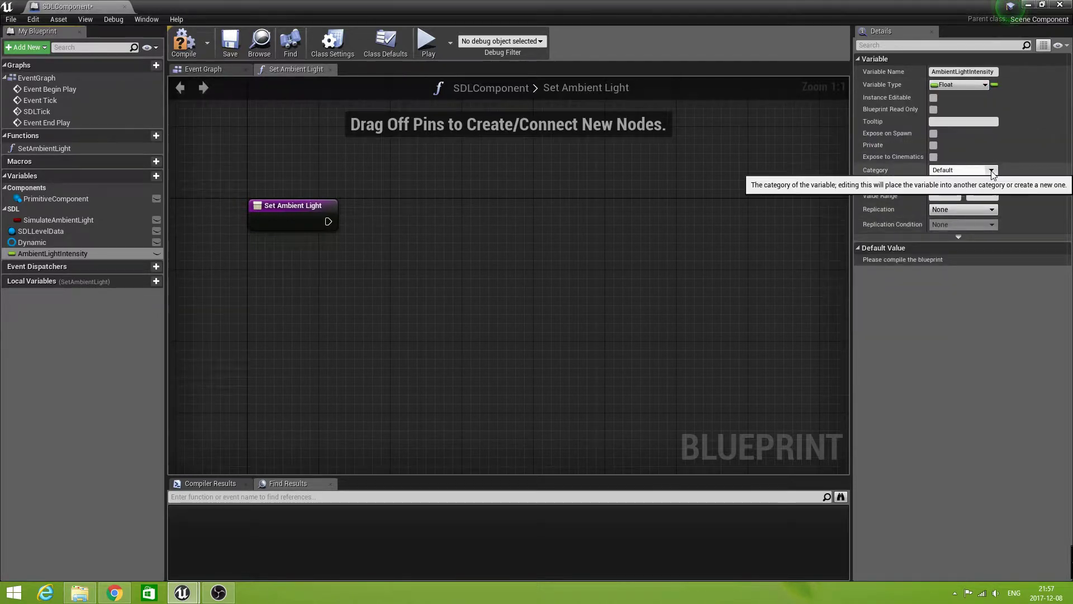
{"action": "left_click", "coordinate": [950, 170]}
{"action": "left_click", "coordinate": [938, 187]}
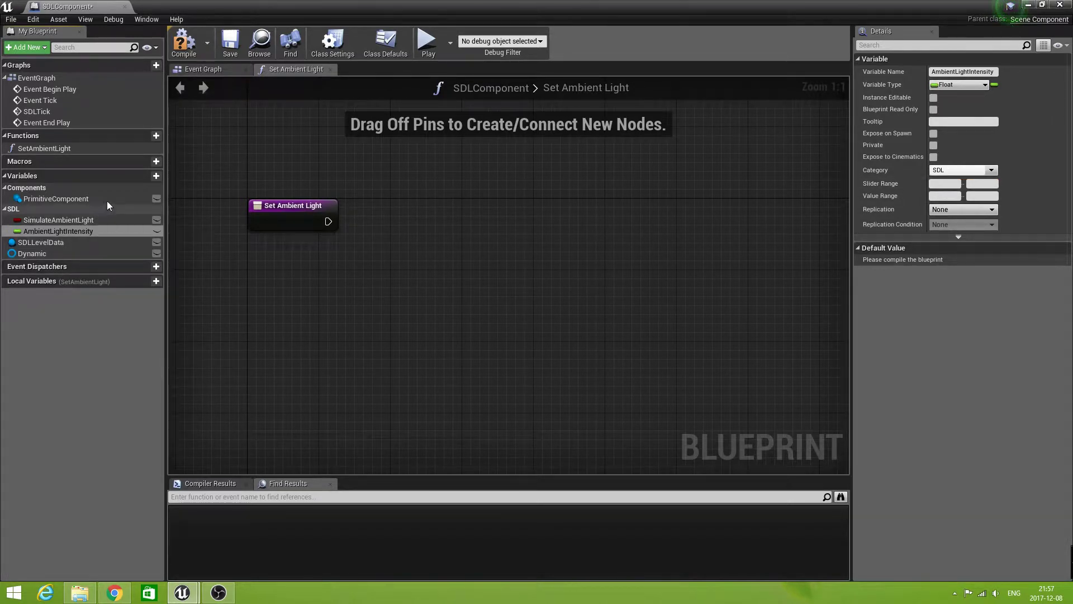
Create AmbientLightColor as a Linear Color variable in the SDL category.
{"action": "left_click", "coordinate": [146, 176]}
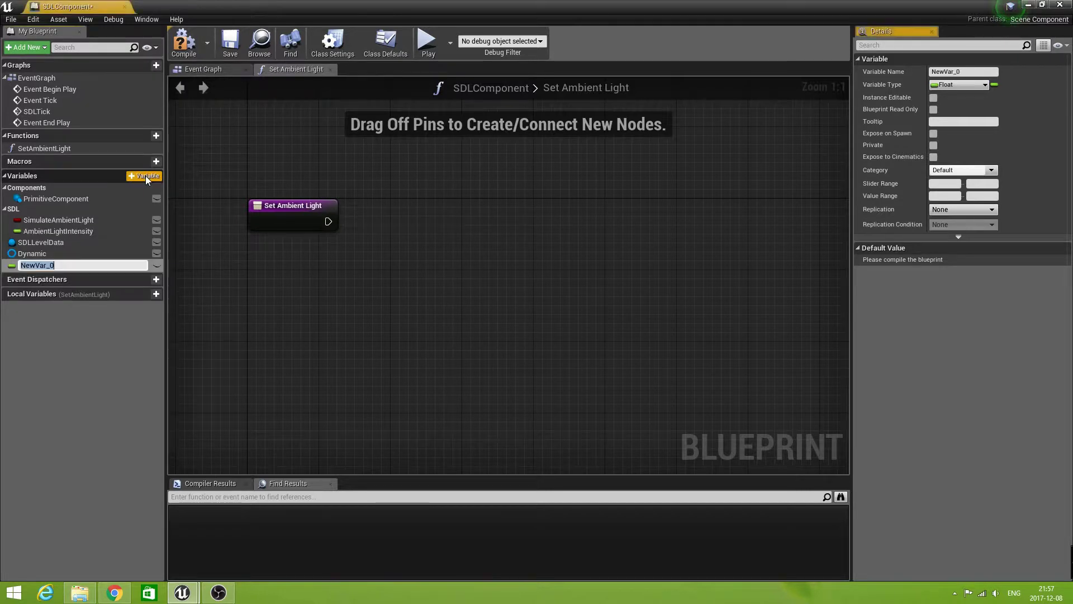
{"action": "type", "text": "Ambi"}
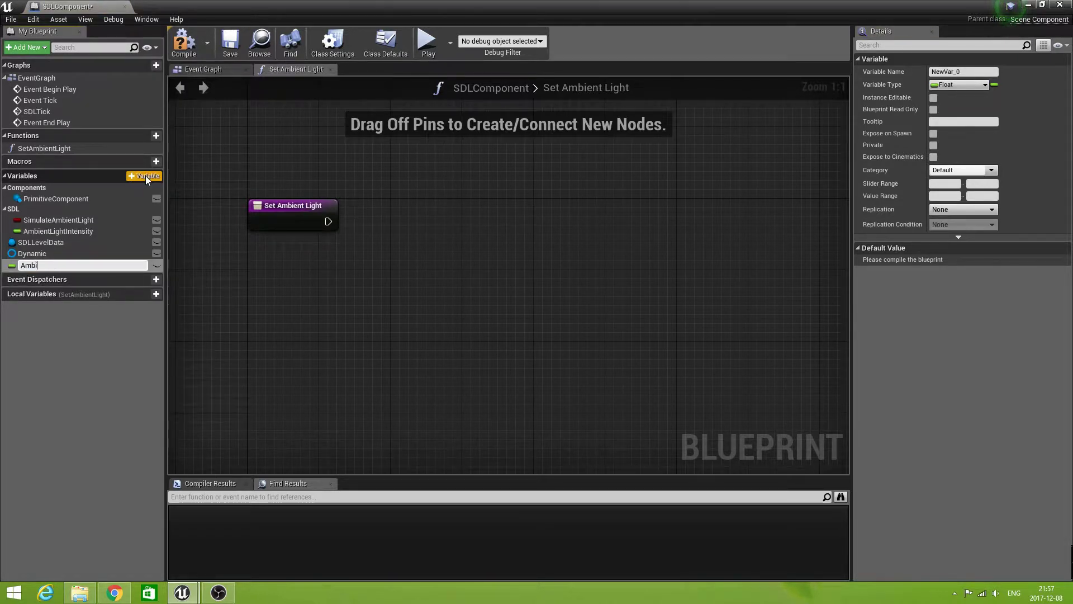
{"action": "type", "text": "entLightColor"}
{"action": "key", "text": "Return"}
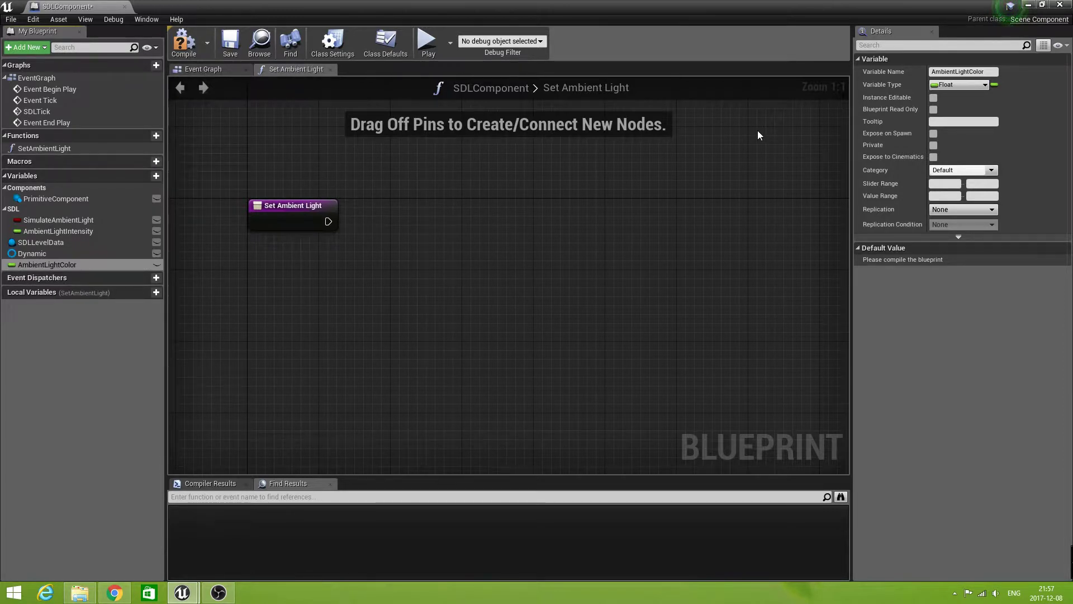
{"action": "left_click", "coordinate": [969, 85]}
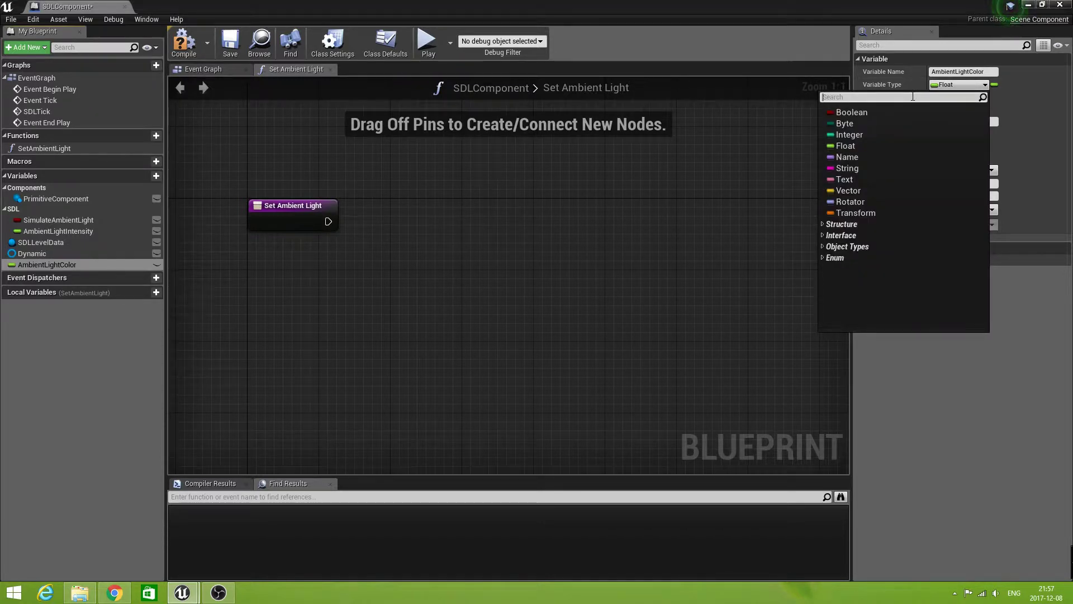
{"action": "type", "text": "Lin"}
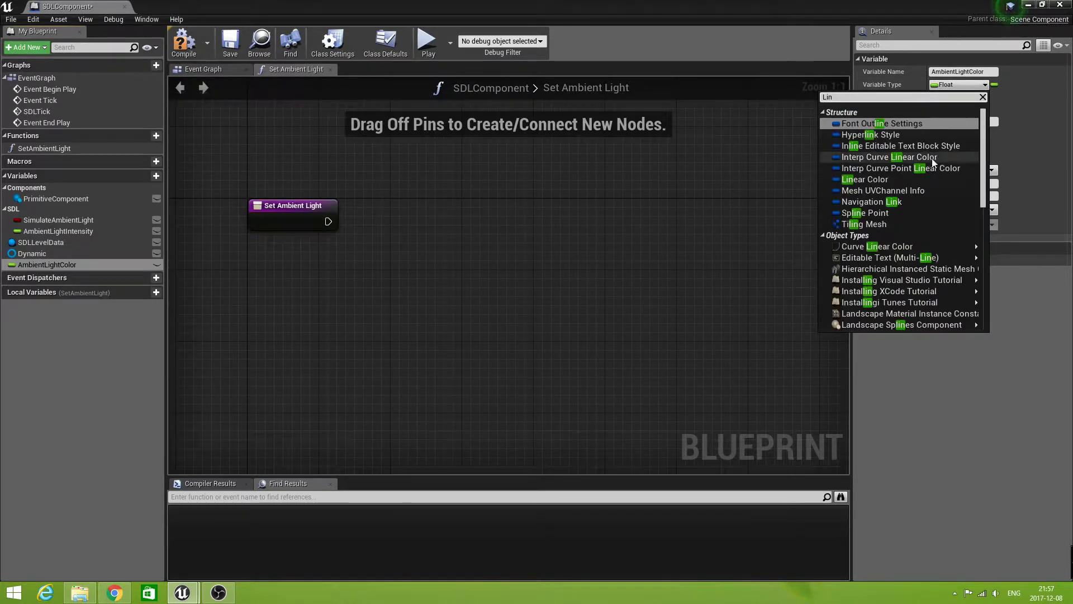
{"action": "left_click", "coordinate": [874, 179]}
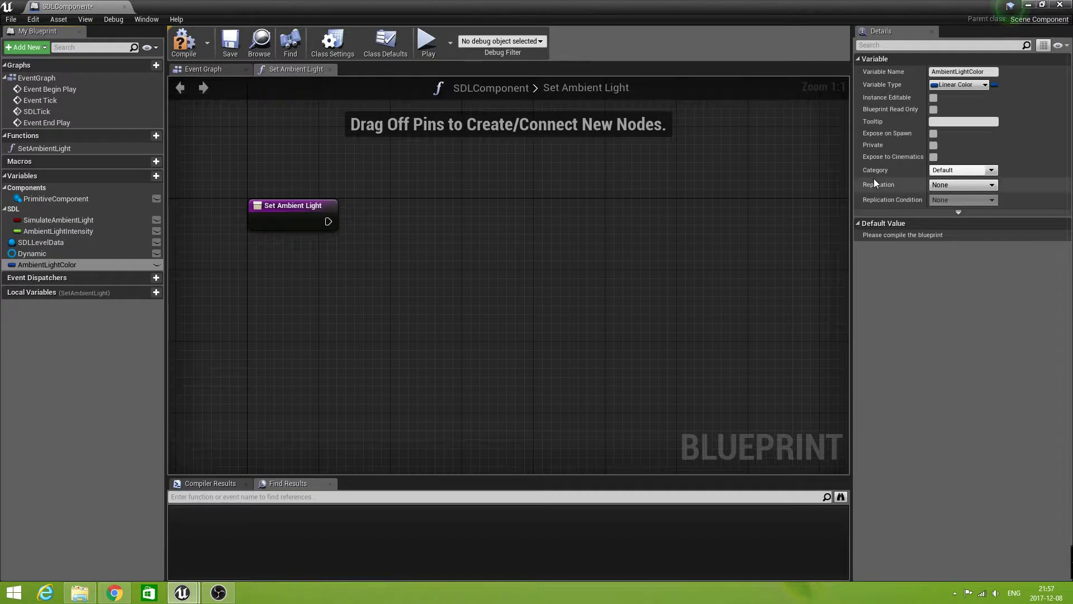
{"action": "left_click", "coordinate": [958, 171]}
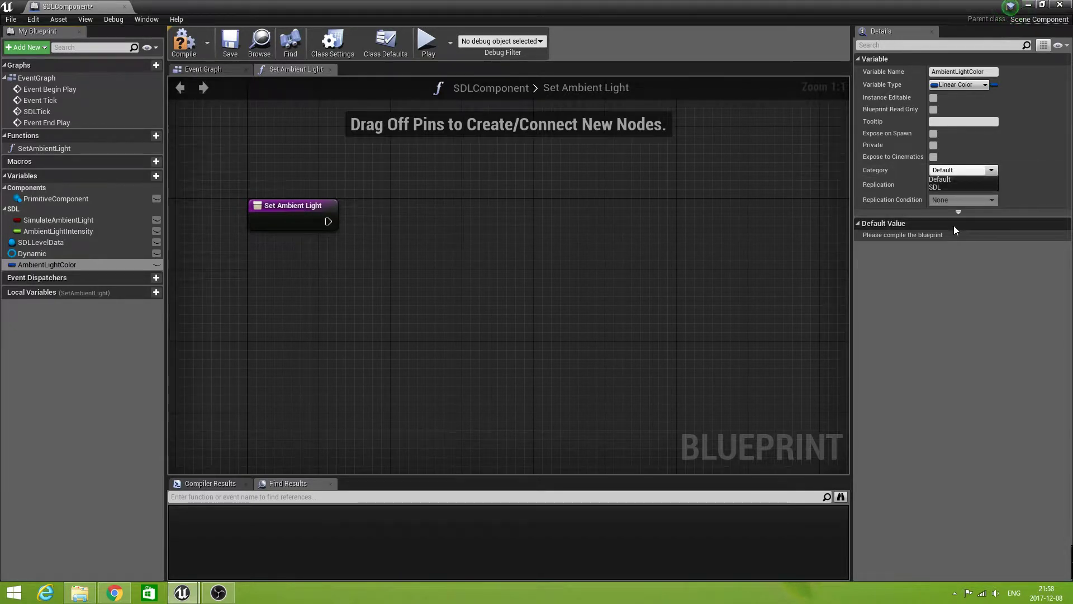
{"action": "left_click", "coordinate": [937, 187]}
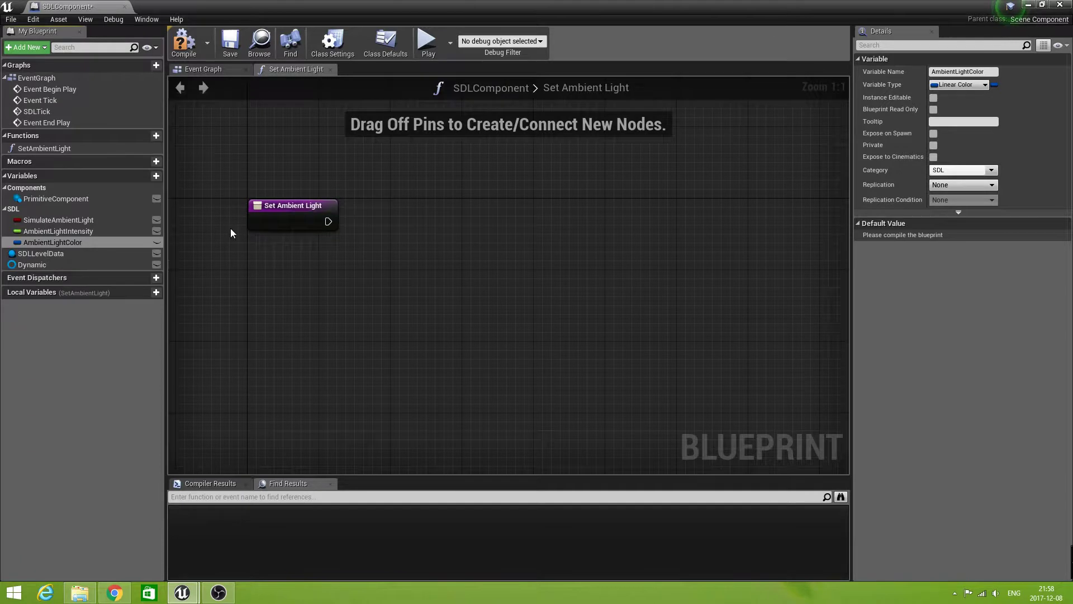
Make SimulateAmbientLight, AmbientLightIntensity and AmbientLightColor instance-editable.
{"action": "left_click", "coordinate": [157, 220]}
{"action": "left_click", "coordinate": [157, 230]}
{"action": "left_click", "coordinate": [158, 242]}
Compile the blueprint and check the default values of AmbientLightIntensity and SimulateAmbientLight.
{"action": "left_click", "coordinate": [183, 49]}
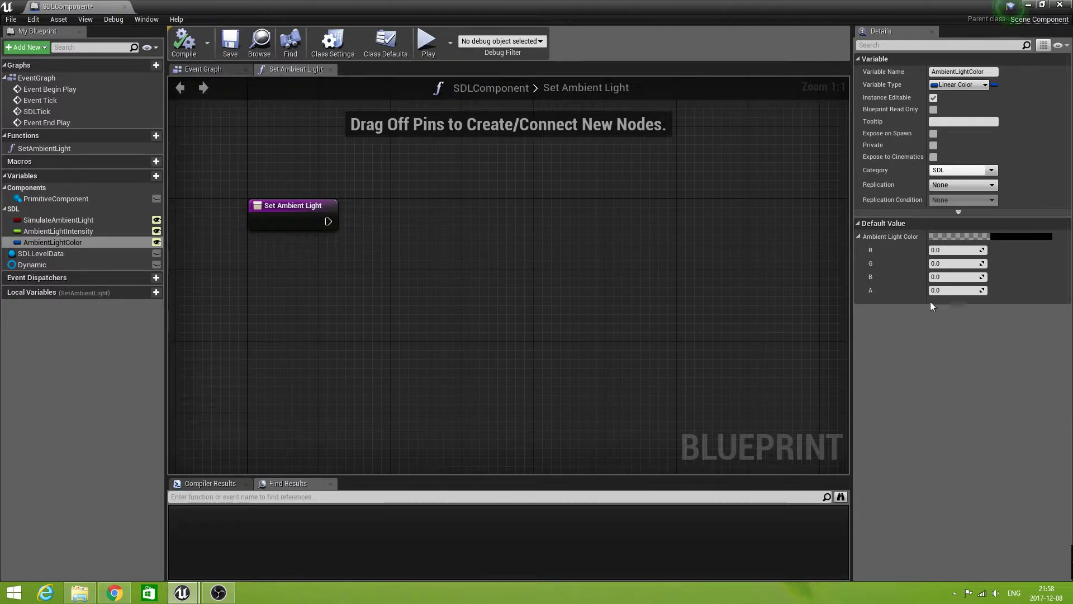
{"action": "left_click", "coordinate": [85, 232]}
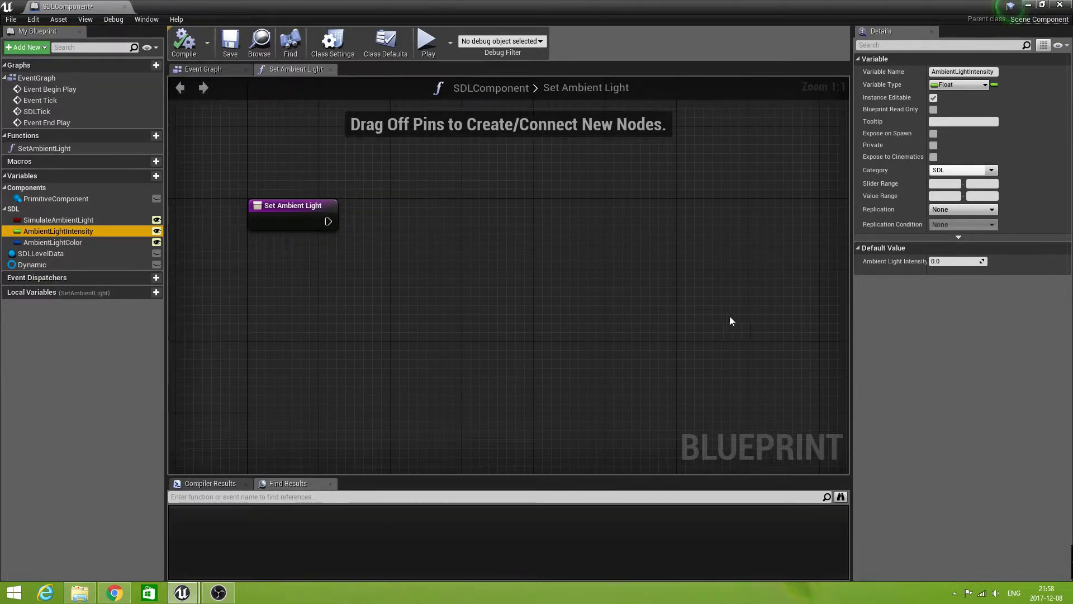
{"action": "left_click", "coordinate": [59, 222]}
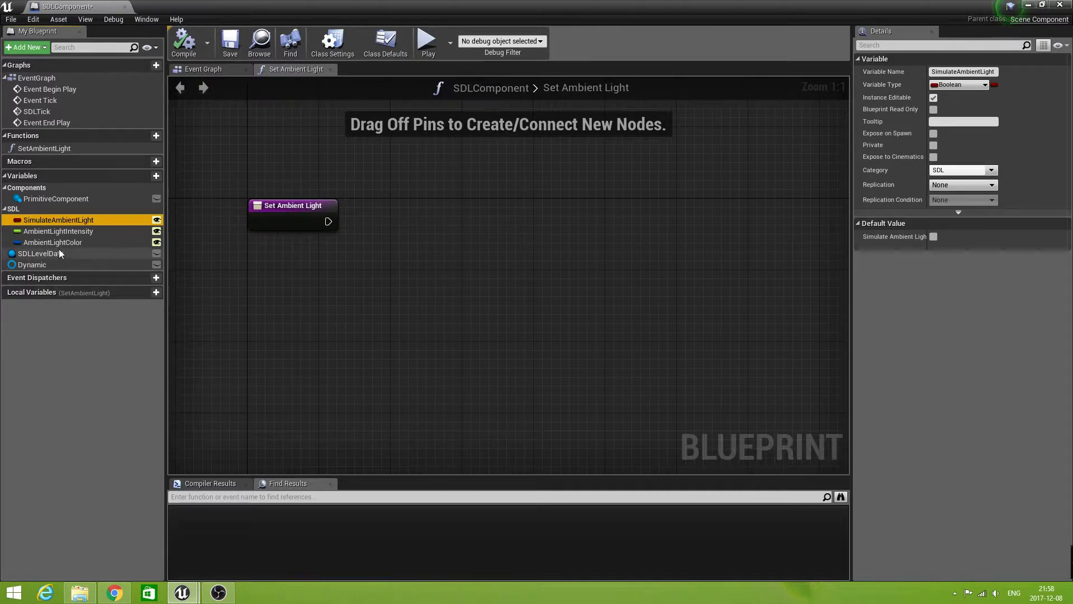
Add a SimulateAmbientLight getter to the SetAmbientLight graph.
{"action": "left_click_drag", "start_coordinate": [56, 219], "coordinate": [369, 281]}
{"action": "left_click", "coordinate": [395, 294]}
{"action": "right_click_drag", "start_coordinate": [332, 324], "coordinate": [291, 316]}
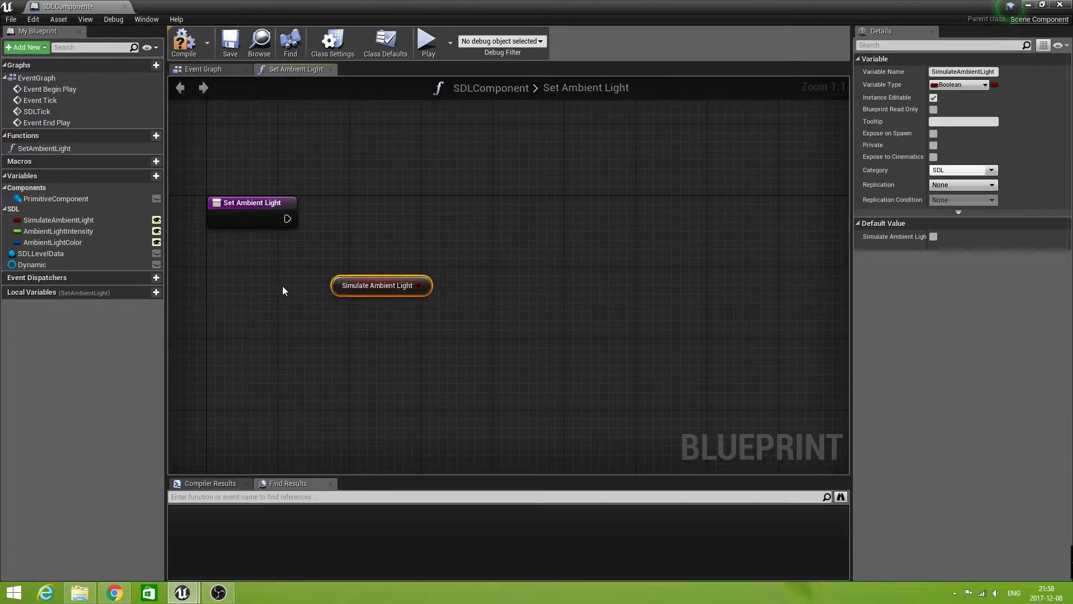
Drive a Select Float node from the Boolean and add an AmbientLightIntensity getter for A.
{"action": "left_click_drag", "start_coordinate": [418, 285], "coordinate": [481, 250]}
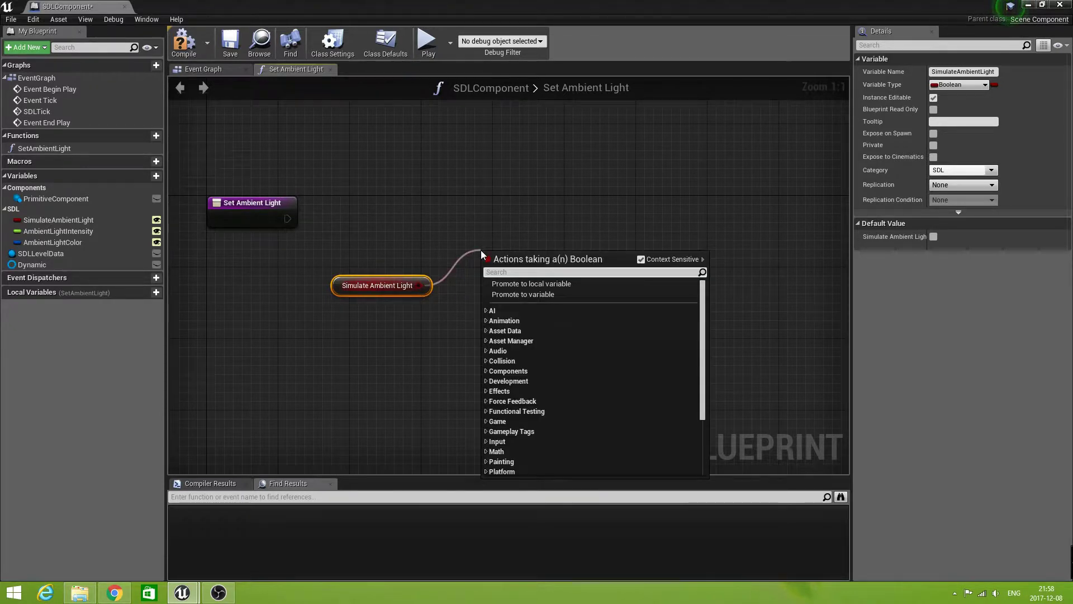
{"action": "type", "text": "Selct"}
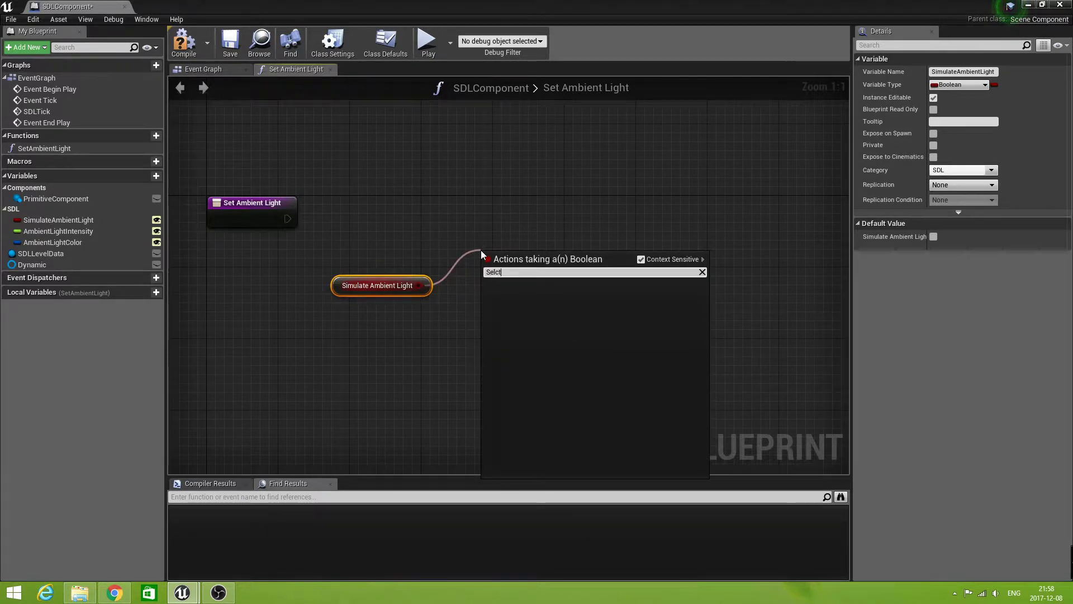
{"action": "key", "text": "BackSpace"}
{"action": "key", "text": "BackSpace"}
{"action": "type", "text": "e"}
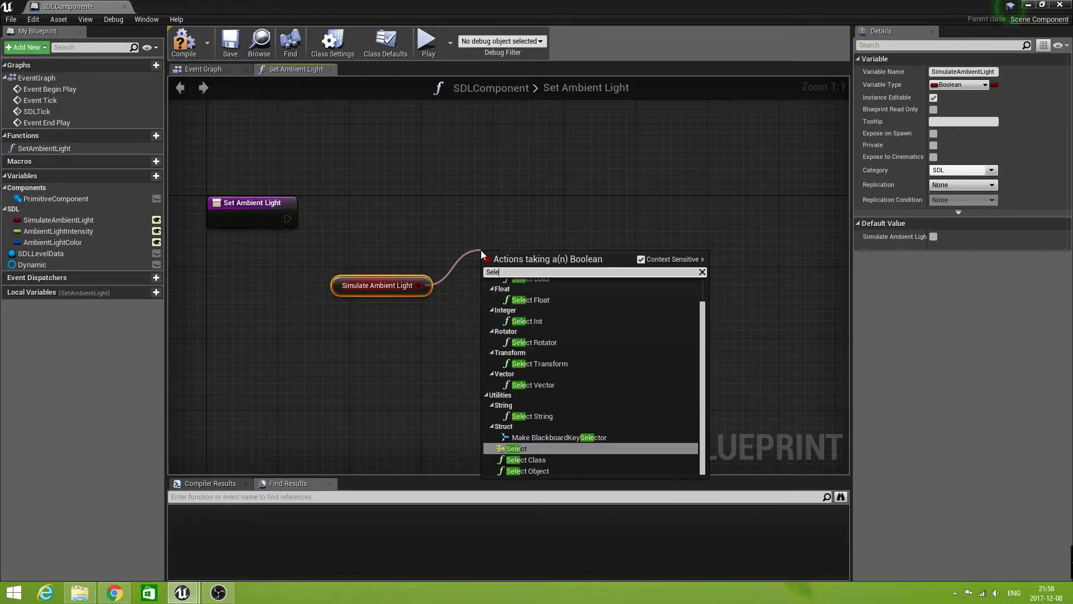
{"action": "left_click", "coordinate": [536, 300]}
{"action": "left_click_drag", "start_coordinate": [533, 254], "coordinate": [532, 230]}
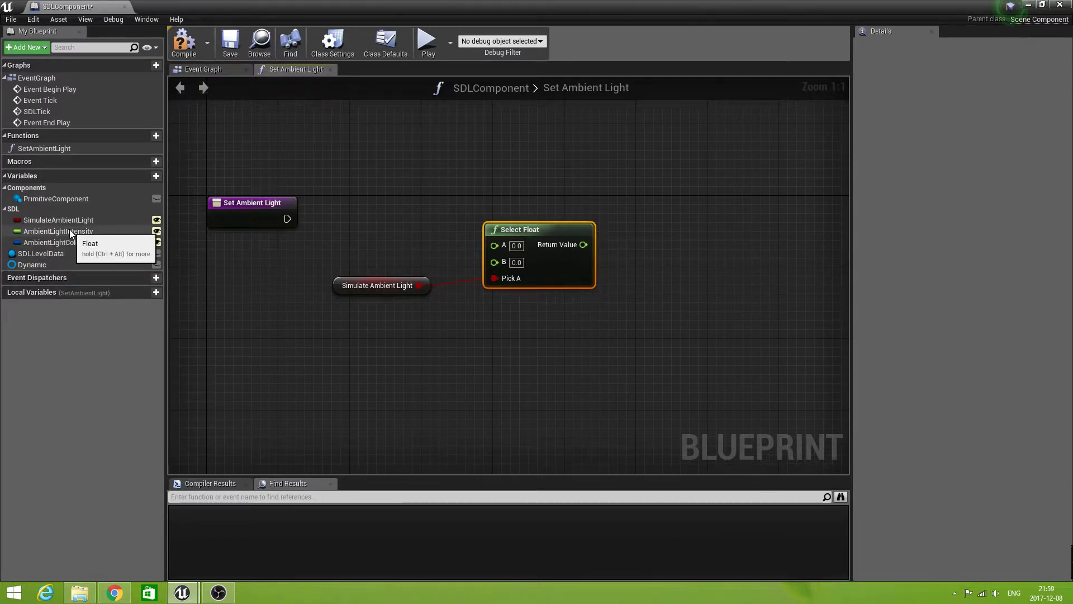
{"action": "left_click_drag", "start_coordinate": [68, 230], "coordinate": [492, 244]}
{"action": "left_click", "coordinate": [367, 257]}
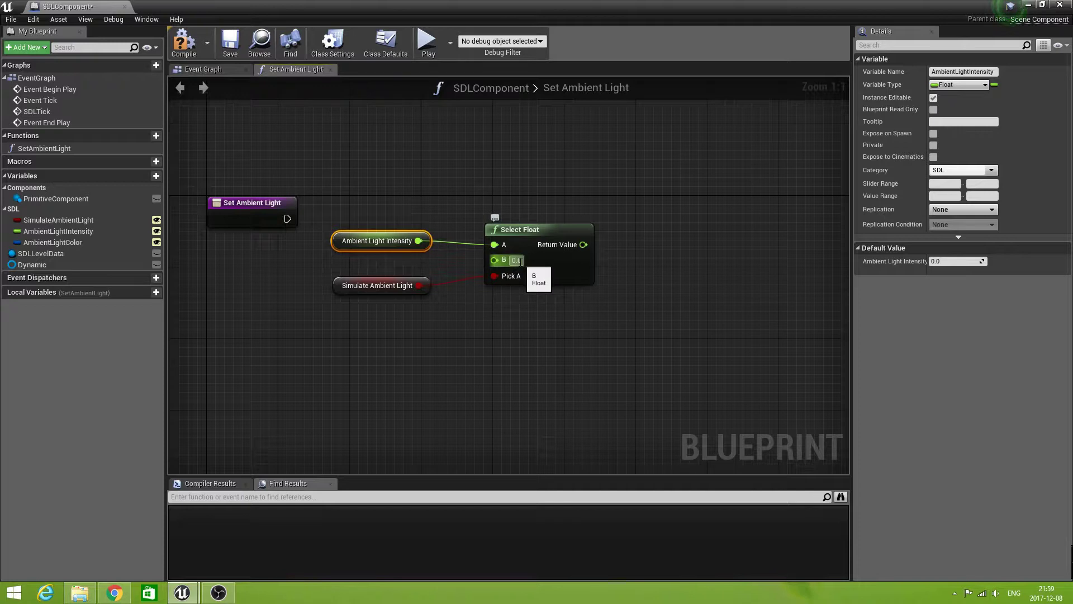
Move the logic nodes down and add an AmbientLightColor getter to the graph.
{"action": "left_click_drag", "start_coordinate": [391, 184], "coordinate": [600, 302]}
{"action": "left_click_drag", "start_coordinate": [564, 225], "coordinate": [572, 296]}
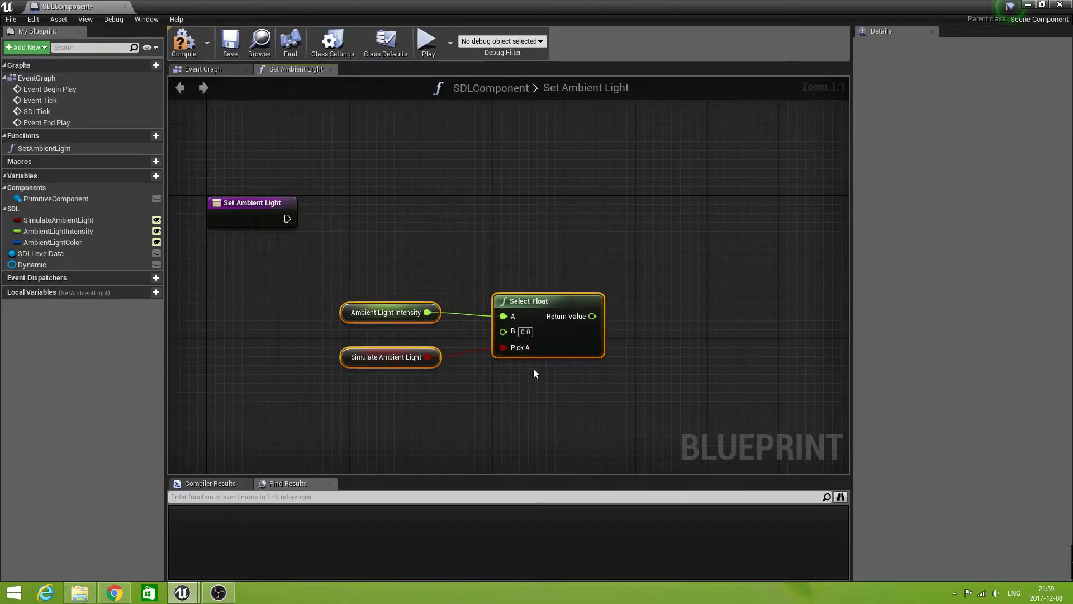
{"action": "right_click_drag", "start_coordinate": [531, 376], "coordinate": [459, 379]}
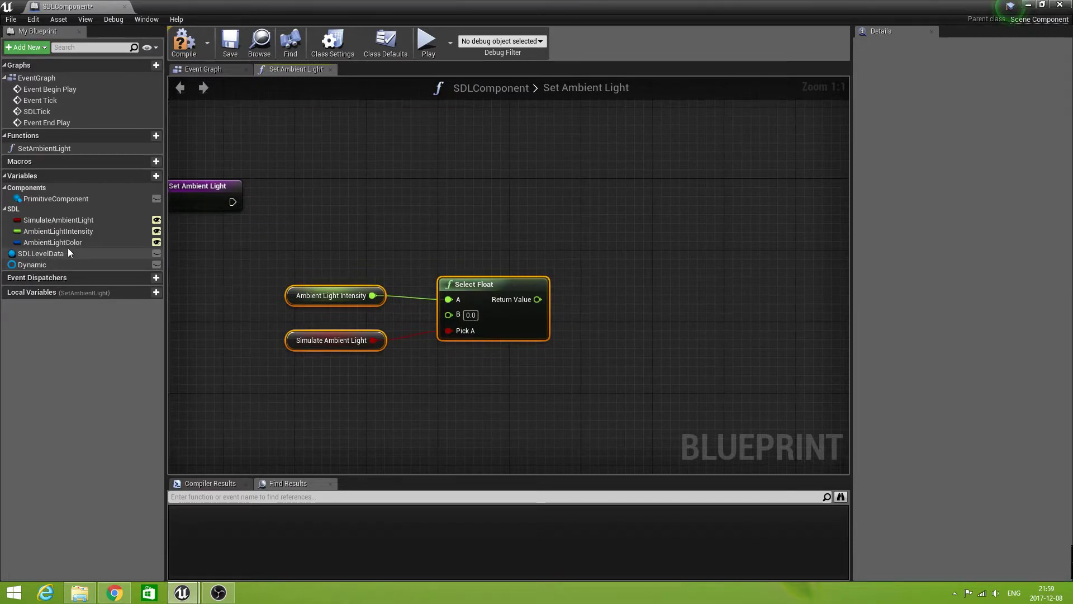
{"action": "left_click_drag", "start_coordinate": [53, 243], "coordinate": [528, 214], "text": "ctrl"}
{"action": "right_click_drag", "start_coordinate": [537, 267], "coordinate": [477, 237]}
Add a LinearColor * Float node and wire the Select Float result into it.
{"action": "left_click_drag", "start_coordinate": [461, 202], "coordinate": [521, 212]}
{"action": "type", "text": "mult"}
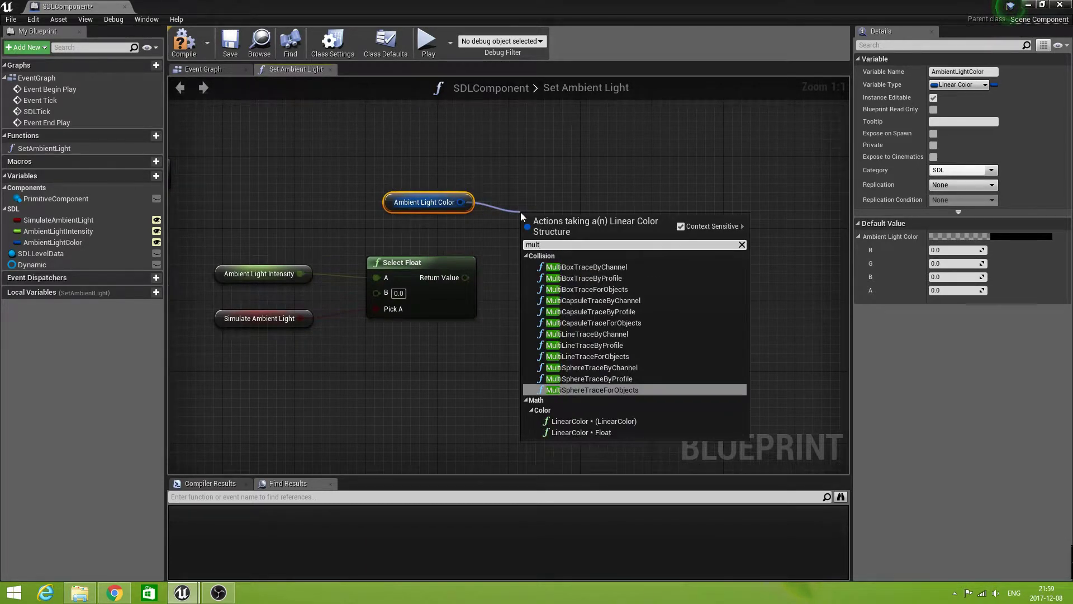
{"action": "left_click", "coordinate": [583, 433]}
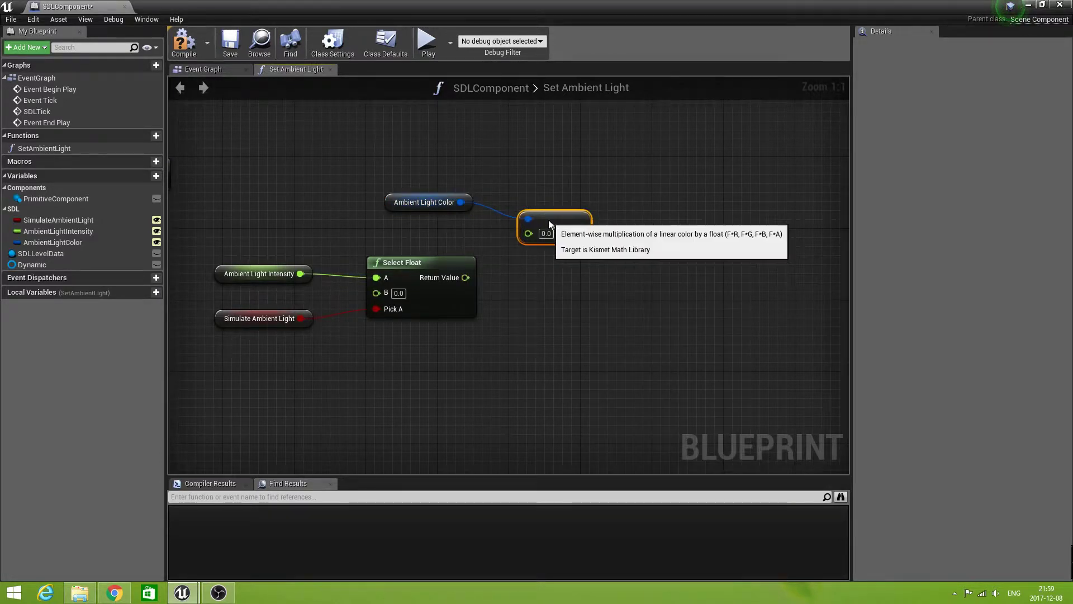
{"action": "left_click_drag", "start_coordinate": [465, 277], "coordinate": [524, 244]}
{"action": "right_click_drag", "start_coordinate": [515, 349], "coordinate": [561, 324]}
{"action": "scroll", "coordinate": [561, 326], "scroll_direction": "down", "scroll_amount": 1}
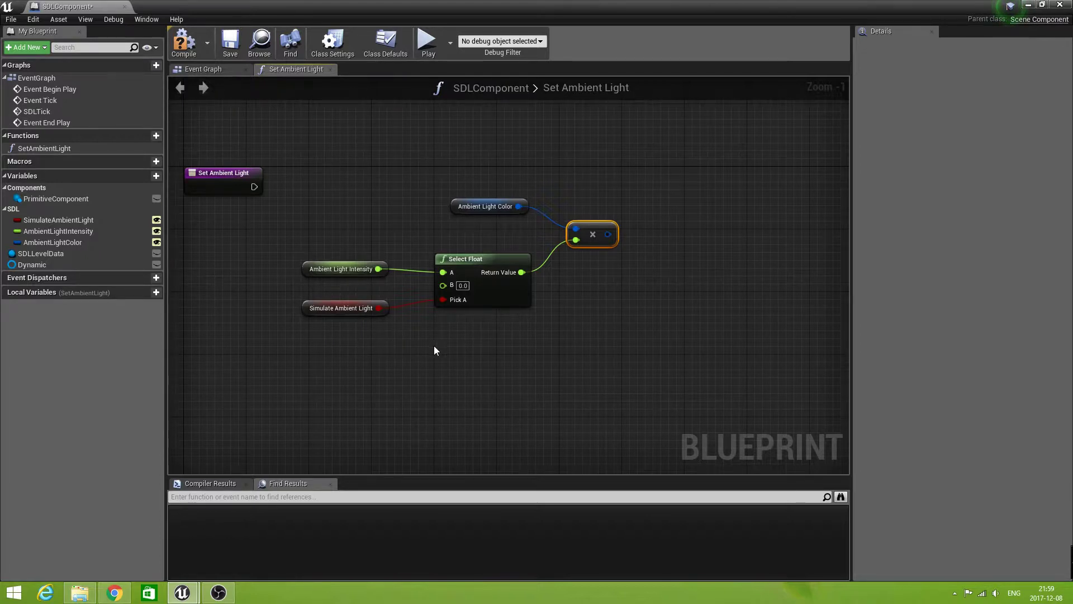
{"action": "right_click_drag", "start_coordinate": [613, 291], "coordinate": [567, 294]}
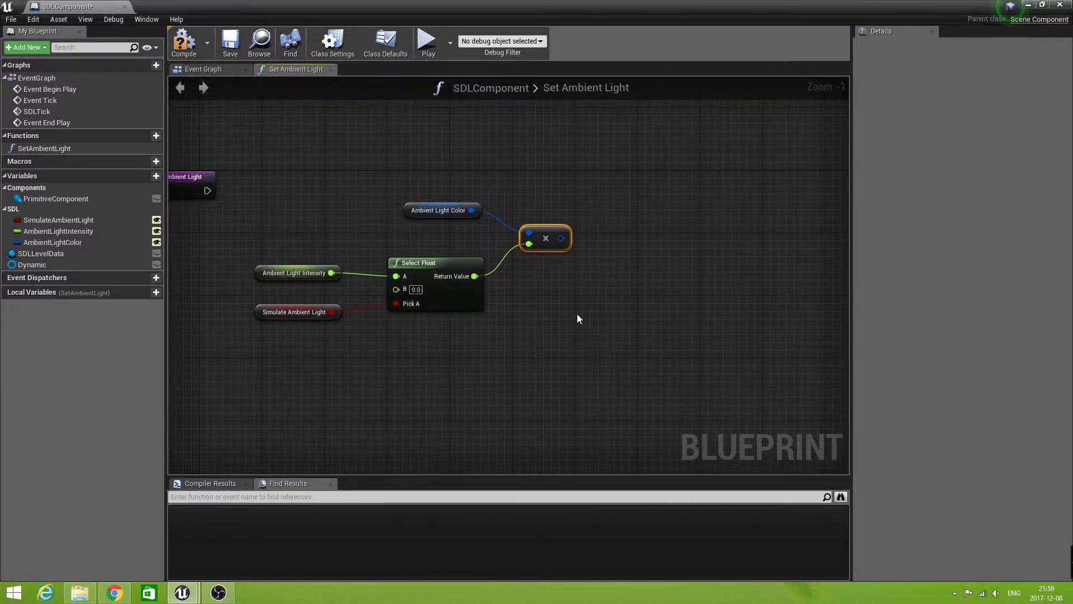
{"action": "right_click_drag", "start_coordinate": [565, 315], "coordinate": [651, 330]}
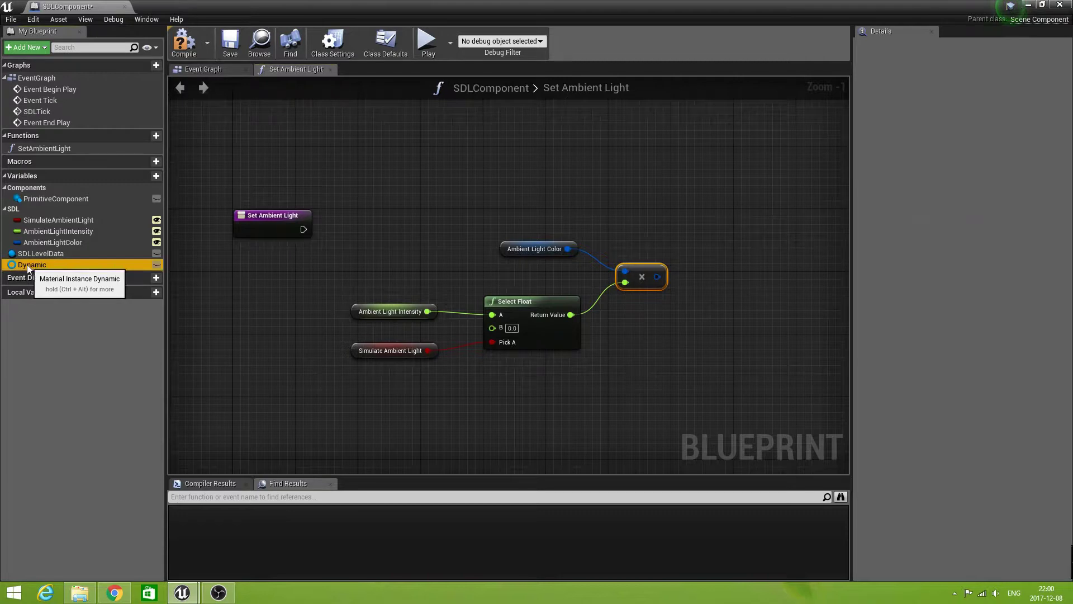
Add a Dynamic material getter and a Set Vector Parameter Value node targeting it.
{"action": "left_click_drag", "start_coordinate": [27, 264], "coordinate": [688, 146]}
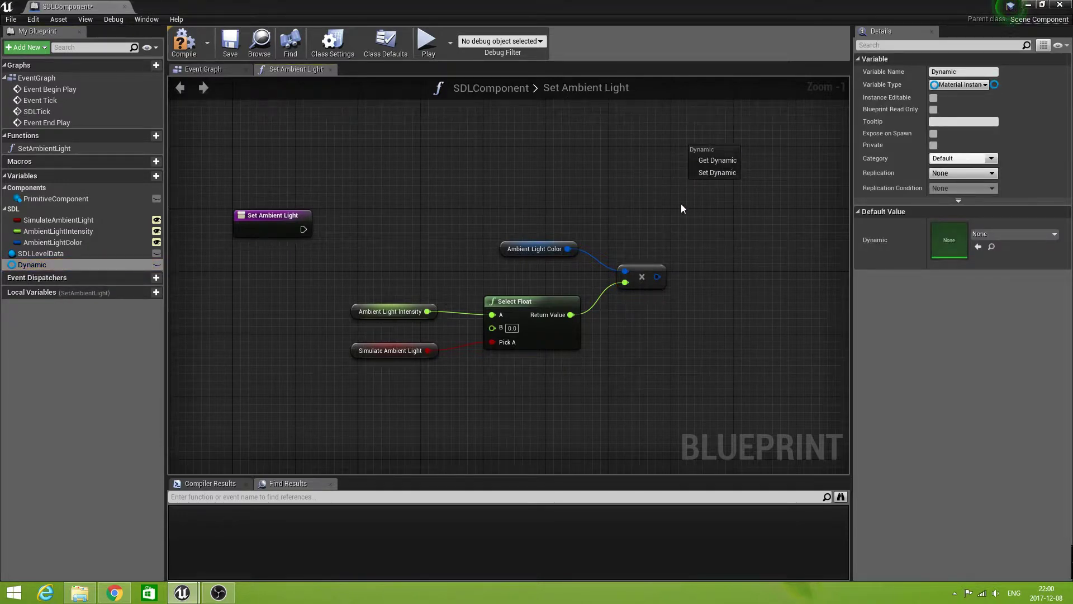
{"action": "left_click", "coordinate": [714, 161]}
{"action": "right_click_drag", "start_coordinate": [701, 183], "coordinate": [551, 155]}
{"action": "left_click_drag", "start_coordinate": [523, 133], "coordinate": [584, 190]}
{"action": "type", "text": "setvect"}
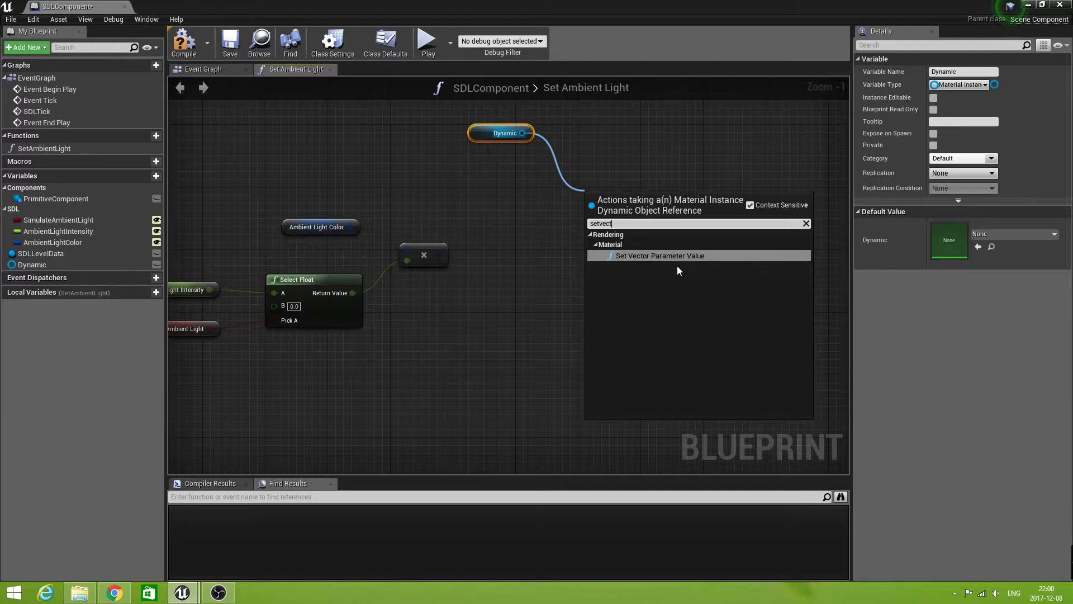
{"action": "left_click", "coordinate": [676, 257]}
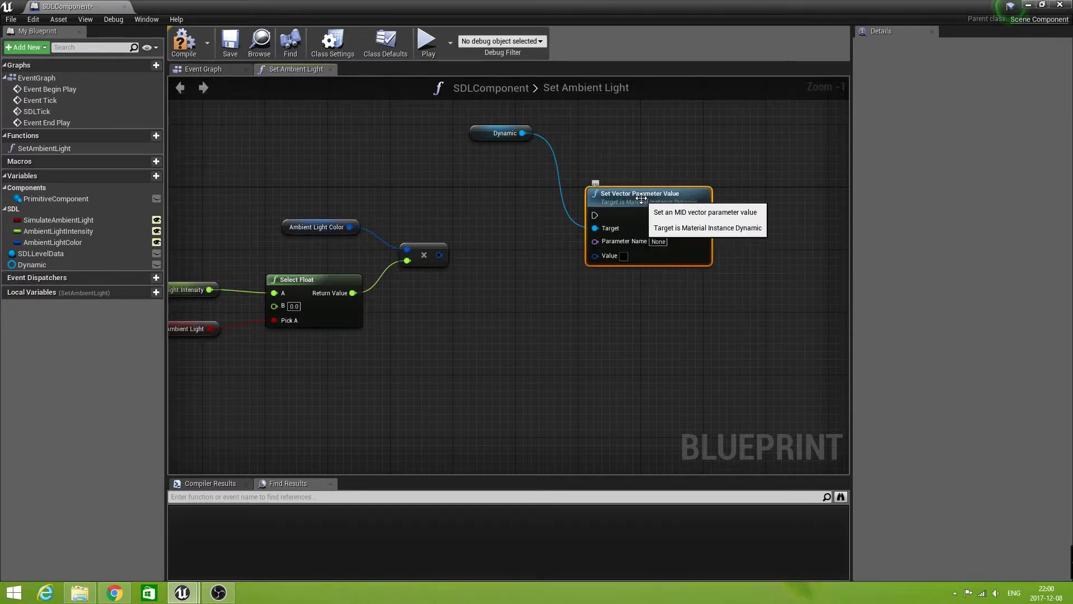
{"action": "left_click_drag", "start_coordinate": [641, 196], "coordinate": [640, 188]}
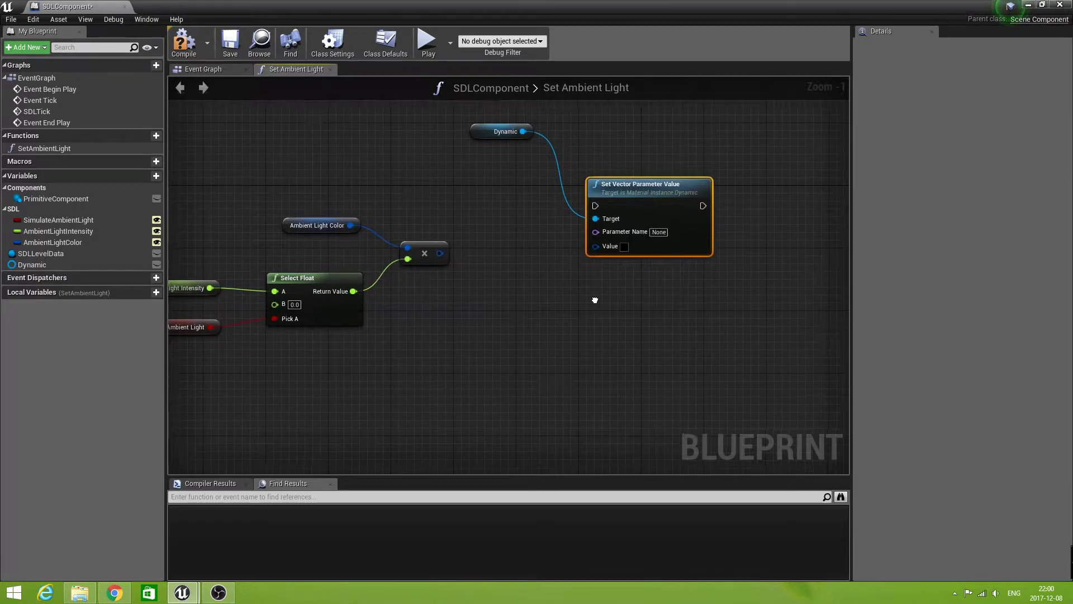
Set the node's Parameter Name to AL_Color.
{"action": "left_click", "coordinate": [628, 240]}
{"action": "key", "text": "Return"}
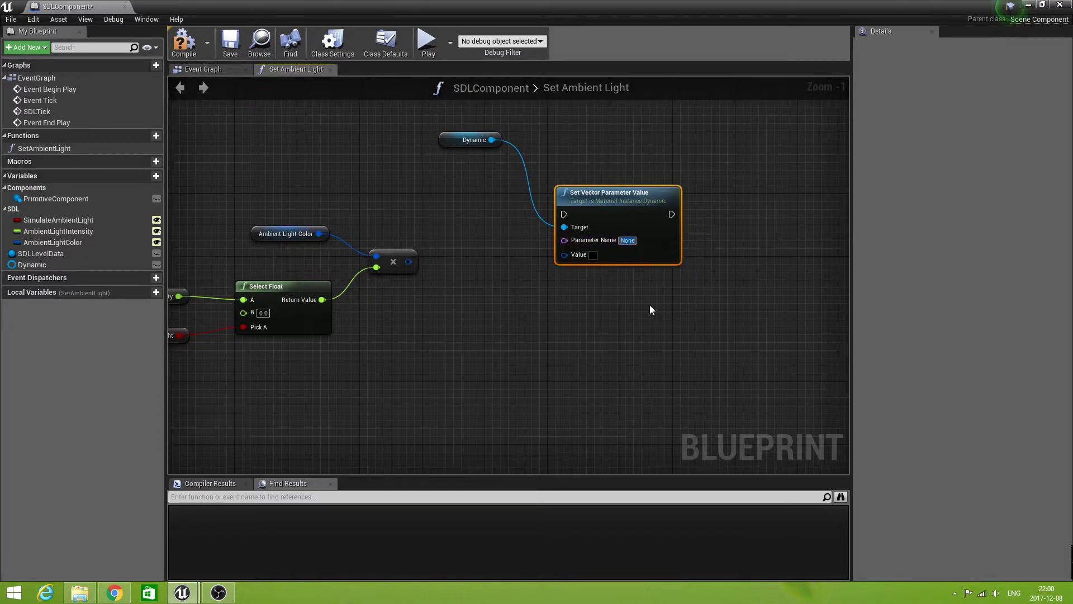
{"action": "key", "text": "Return"}
{"action": "type", "text": "AL_Color"}
{"action": "key", "text": "Return"}
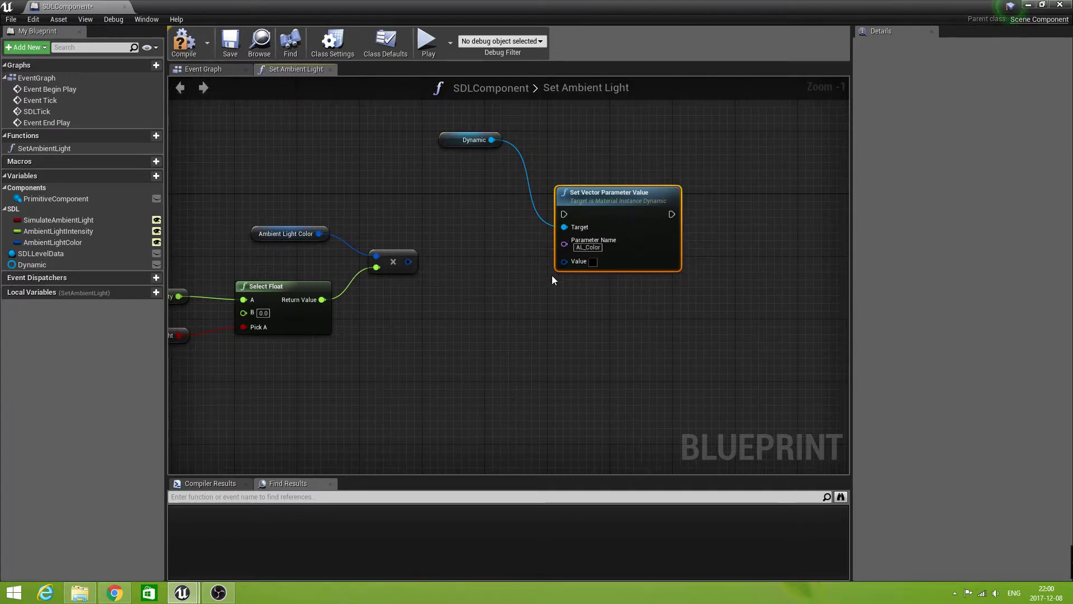
{"action": "right_click_drag", "start_coordinate": [535, 261], "coordinate": [665, 245]}
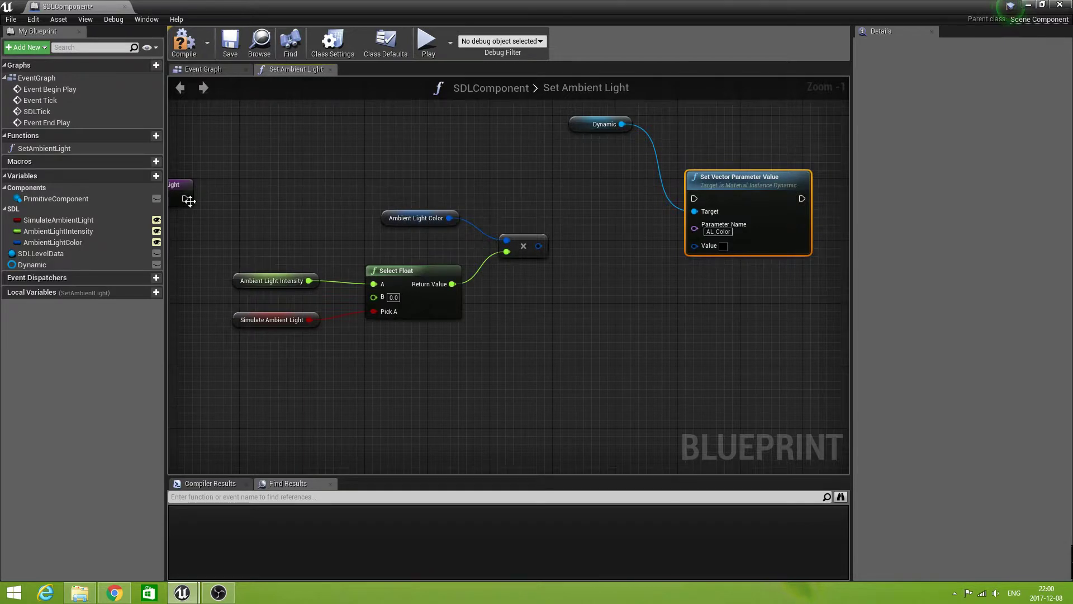
Wire the function entry into Set Vector Parameter Value and the multiplied colour into Value.
{"action": "left_click_drag", "start_coordinate": [185, 198], "coordinate": [726, 199]}
{"action": "right_click_drag", "start_coordinate": [711, 304], "coordinate": [515, 289]}
{"action": "left_click_drag", "start_coordinate": [420, 241], "coordinate": [569, 240]}
{"action": "mouse_move", "coordinate": [510, 295]}
{"action": "right_mouse_down"}
{"action": "mouse_move", "coordinate": [563, 295]}
{"action": "mouse_move", "coordinate": [506, 304]}
{"action": "right_mouse_up"}
{"action": "scroll", "coordinate": [563, 291], "scroll_direction": "down", "scroll_amount": 2}
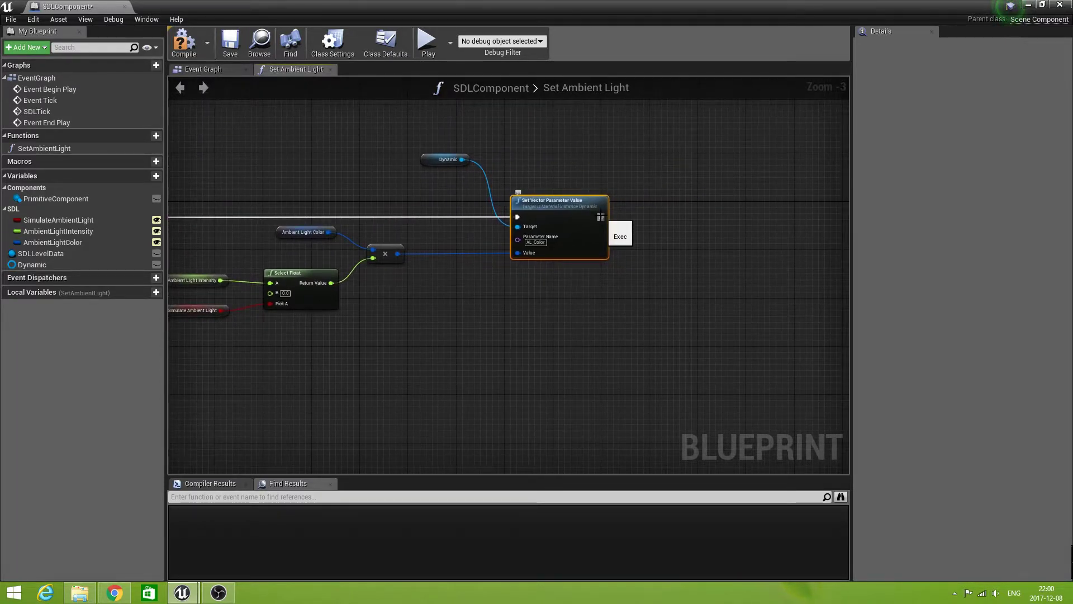
{"action": "right_click_drag", "start_coordinate": [618, 311], "coordinate": [747, 308]}
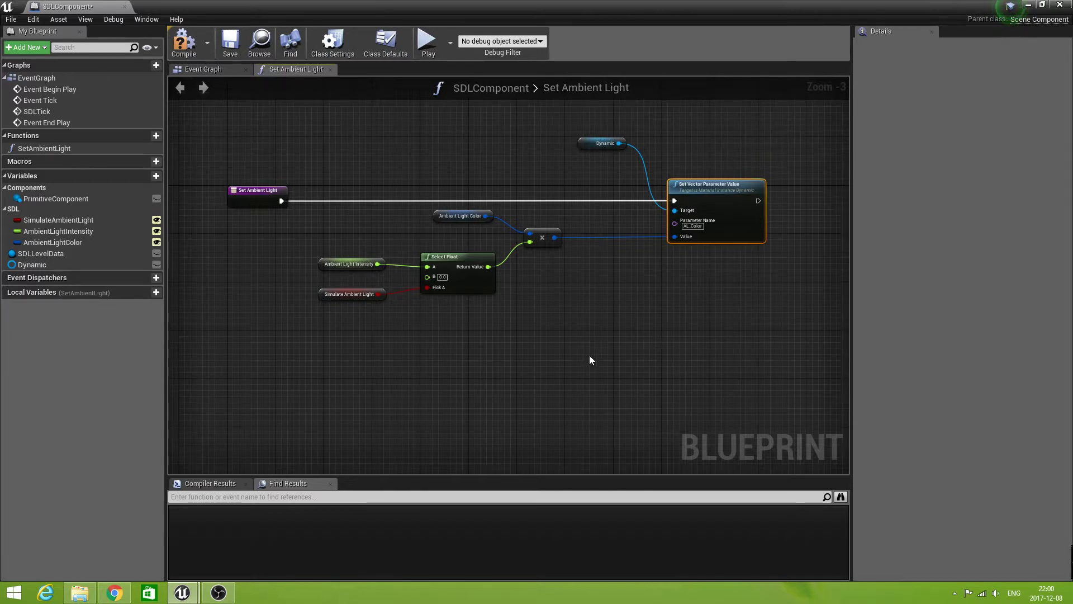
{"action": "mouse_move", "coordinate": [588, 356]}
{"action": "right_mouse_down"}
{"action": "mouse_move", "coordinate": [600, 338]}
{"action": "mouse_move", "coordinate": [595, 362]}
{"action": "right_mouse_up"}
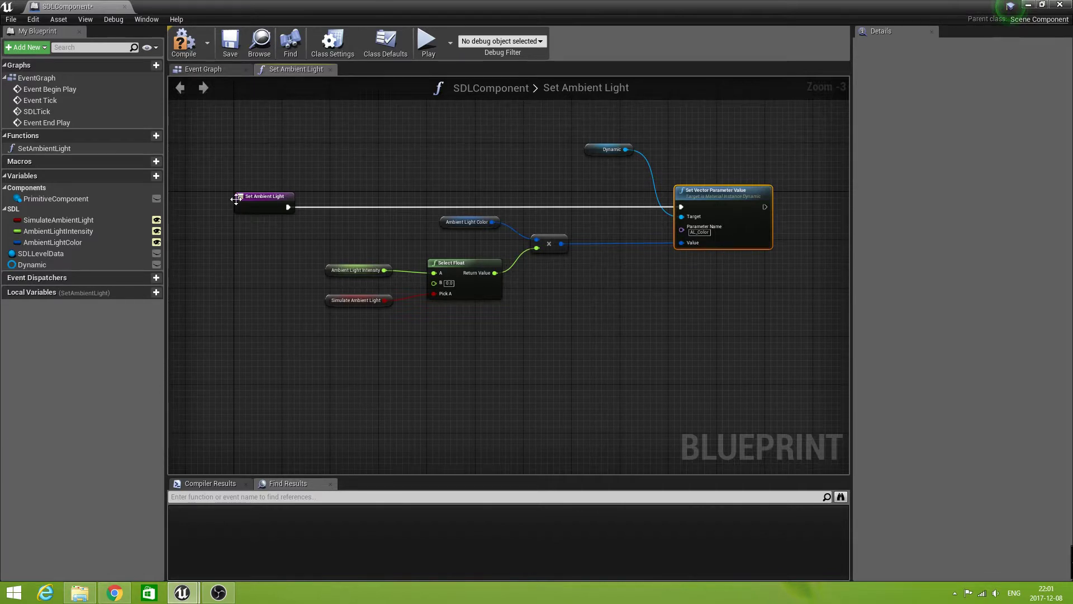
Compile and save the SDLComponent blueprint, then switch to the Event Graph.
{"action": "key", "text": "F7"}
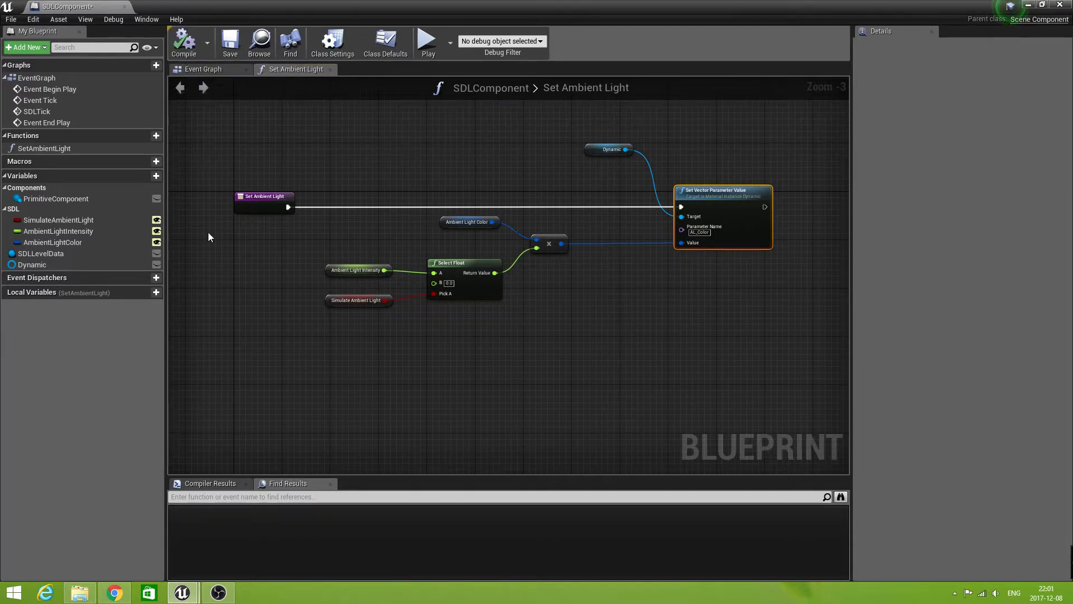
{"action": "left_click", "coordinate": [229, 48]}
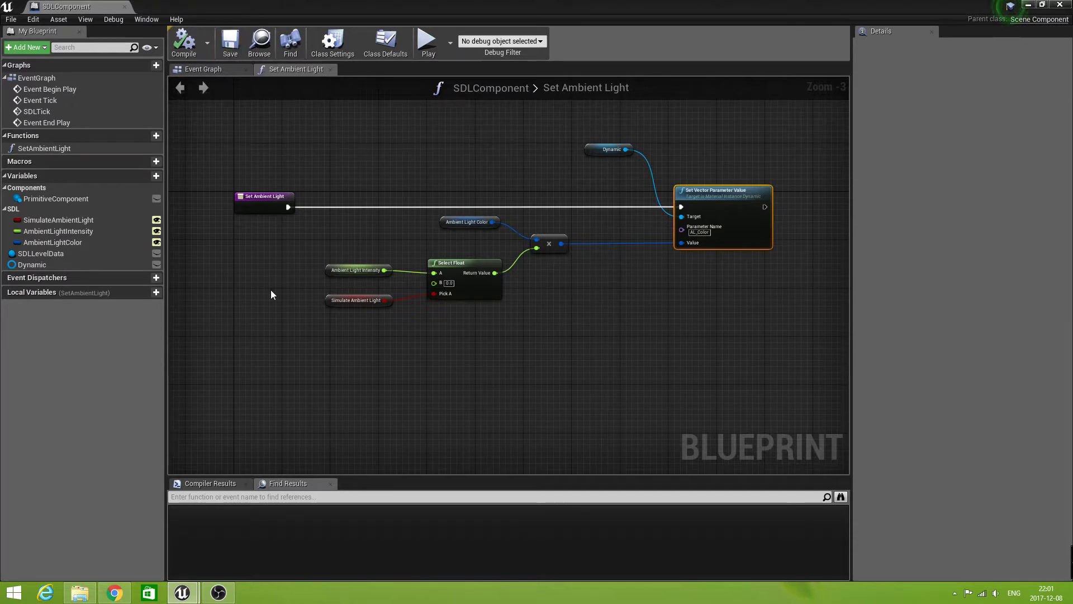
{"action": "left_click", "coordinate": [211, 70]}
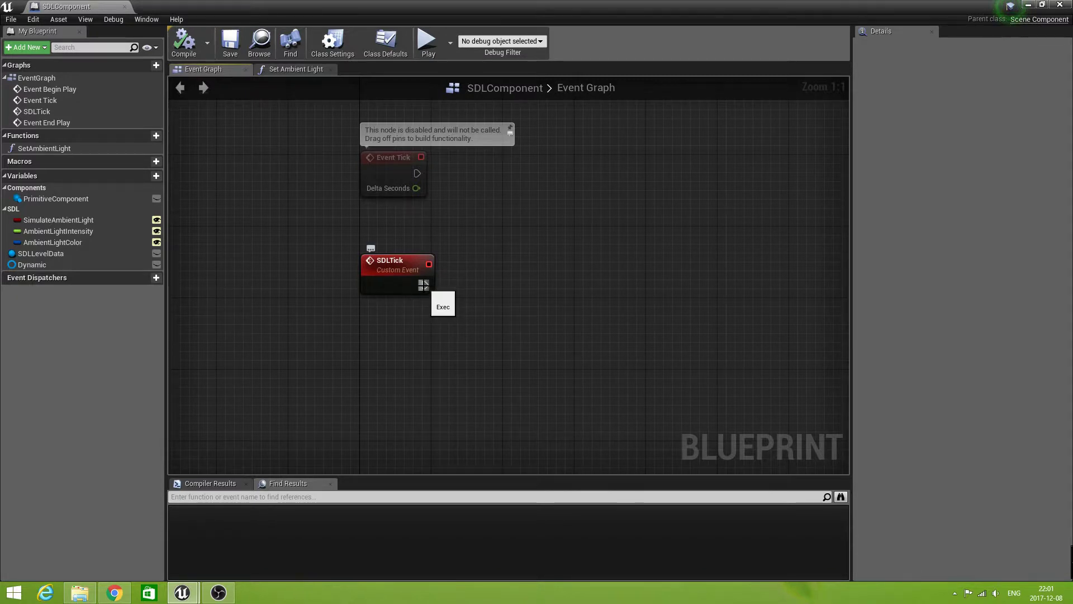
Make SDLTick call a new Set Ambient Light node.
{"action": "left_click_drag", "start_coordinate": [424, 285], "coordinate": [515, 285]}
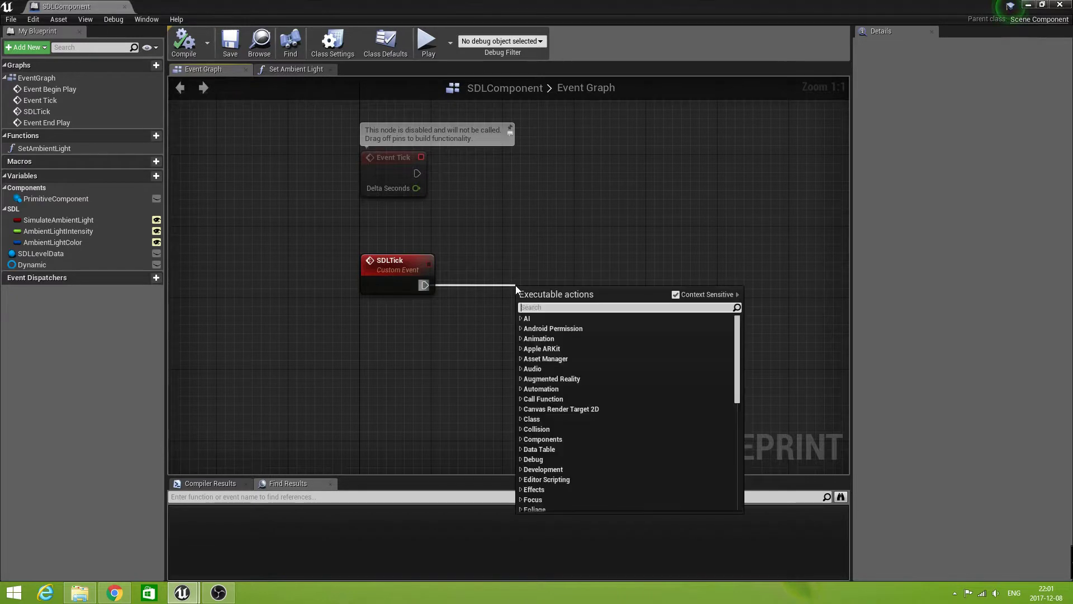
{"action": "type", "text": "Set"}
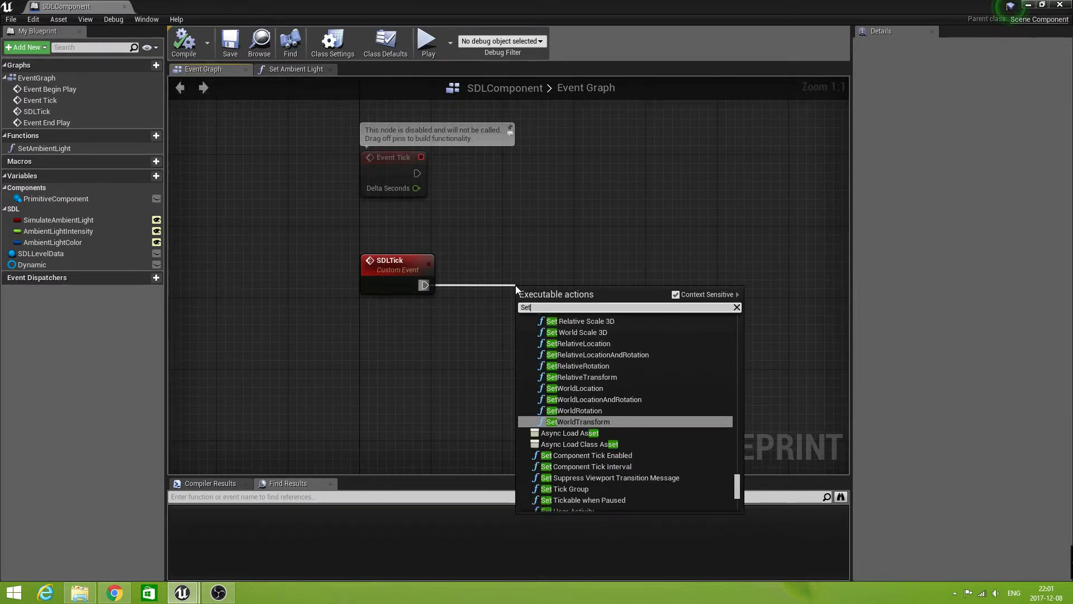
{"action": "type", "text": "Amb"}
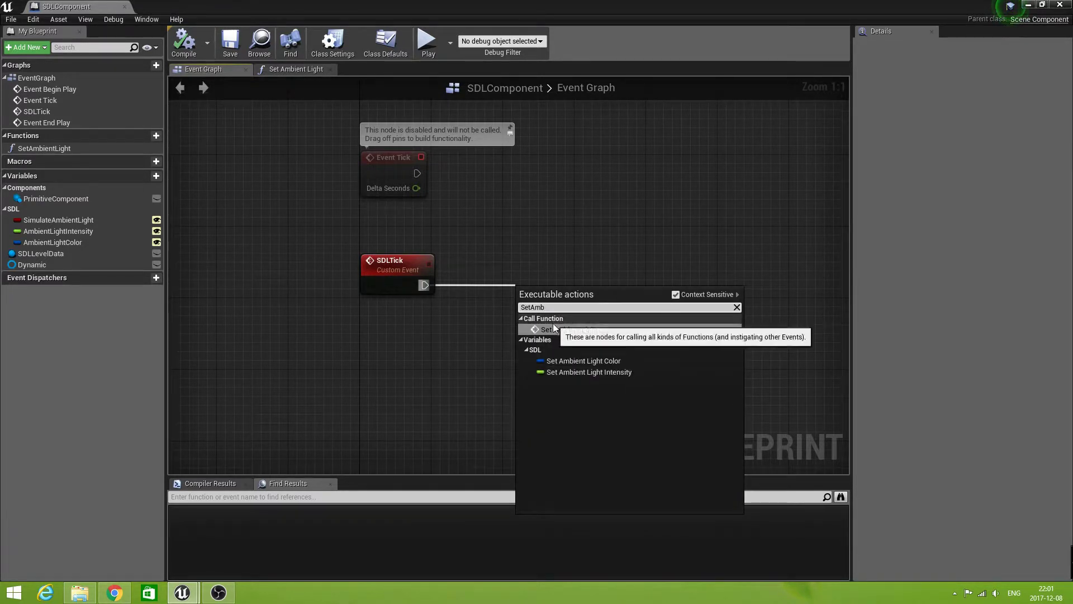
{"action": "left_click", "coordinate": [554, 329]}
{"action": "left_click_drag", "start_coordinate": [552, 299], "coordinate": [538, 269]}
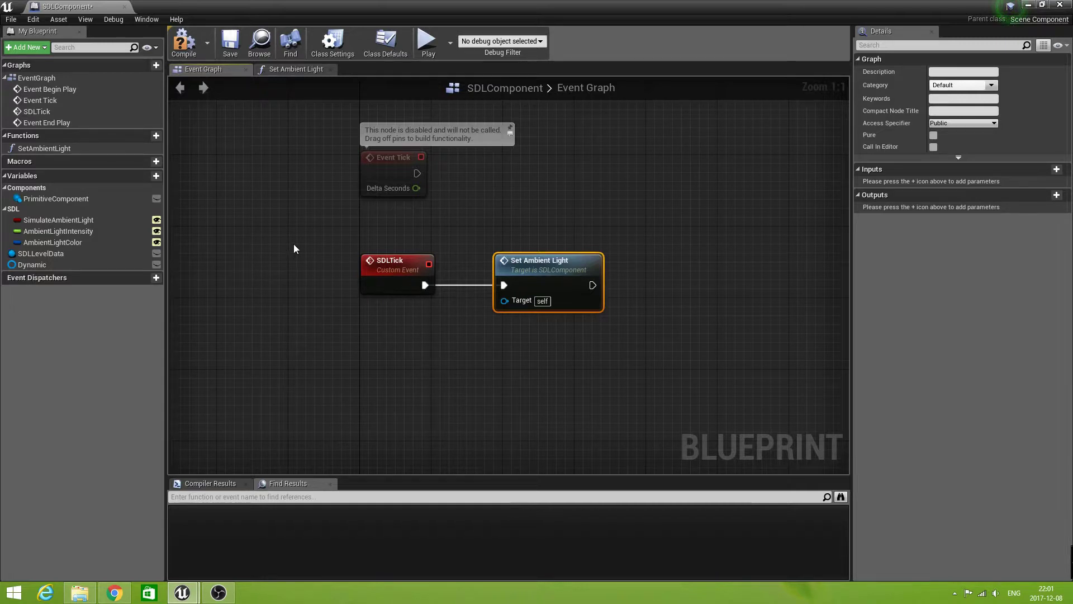
Compile and save the SDLComponent blueprint, then close its editor.
{"action": "left_click", "coordinate": [183, 42]}
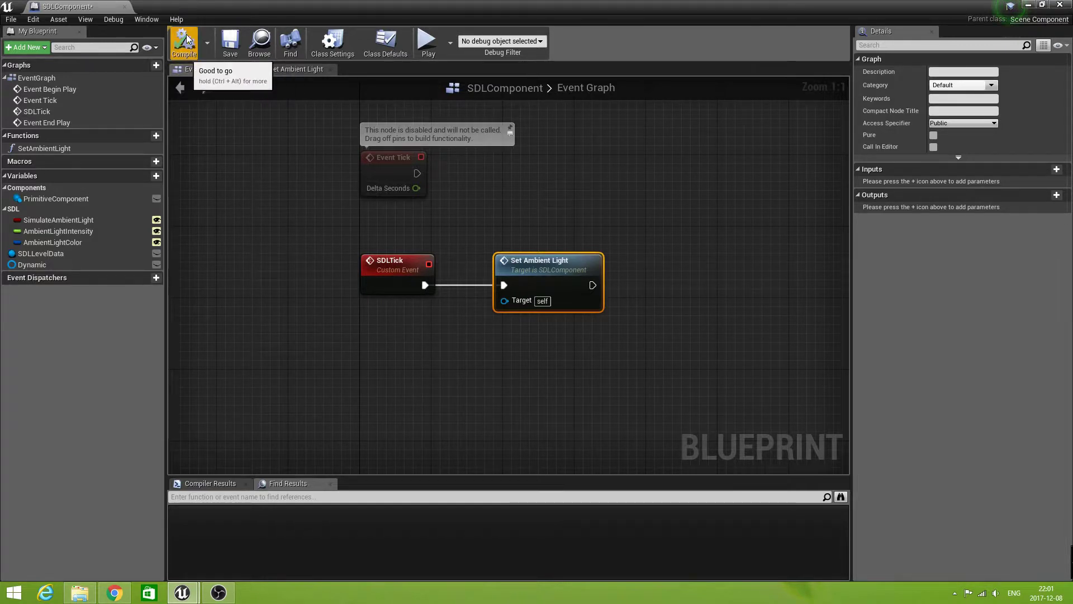
{"action": "left_click", "coordinate": [229, 46]}
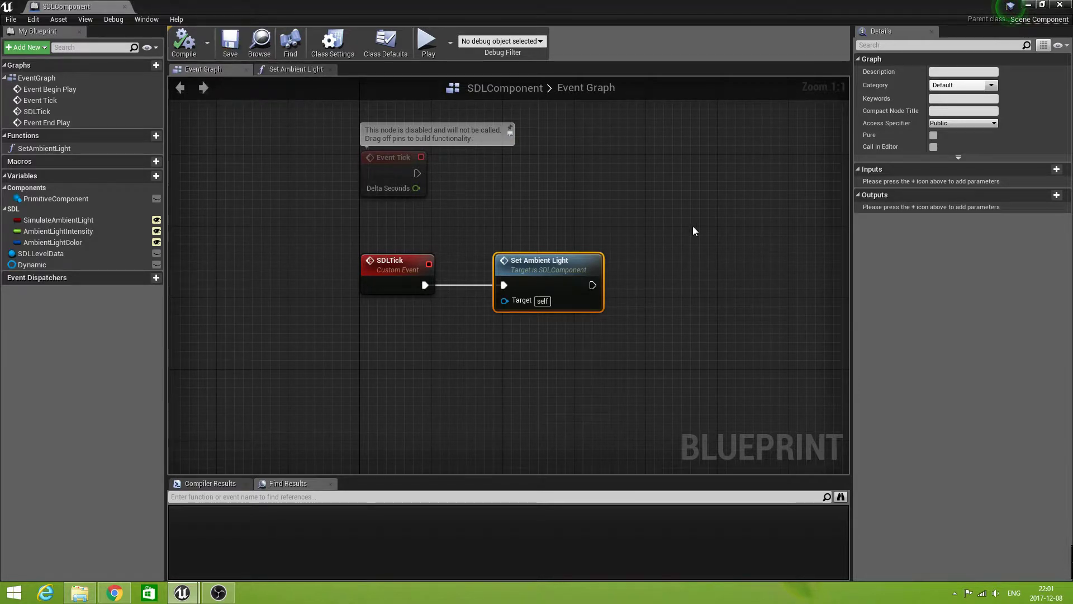
{"action": "left_click", "coordinate": [1060, 6]}
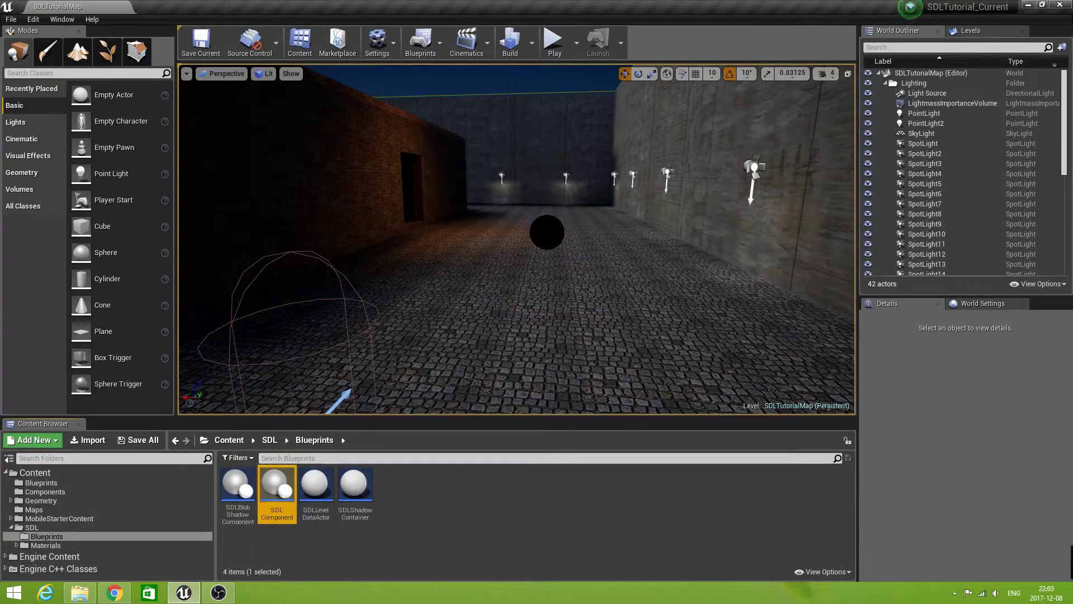
Select the black corridor sphere and add the SDLComponent to it, named SDL.
{"action": "left_click", "coordinate": [547, 232]}
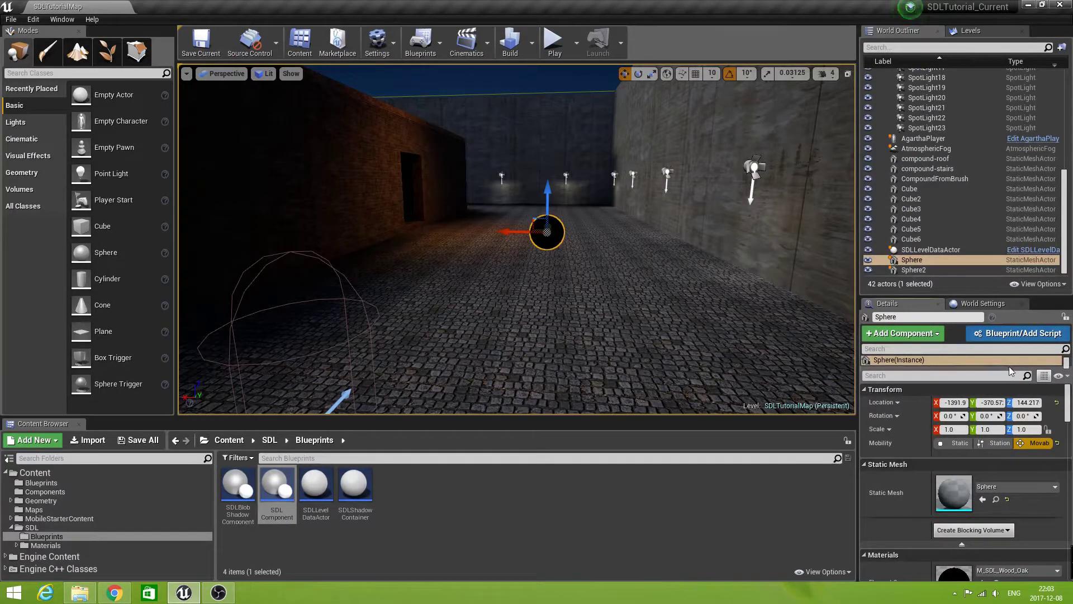
{"action": "left_click_drag", "start_coordinate": [1009, 369], "coordinate": [999, 406]}
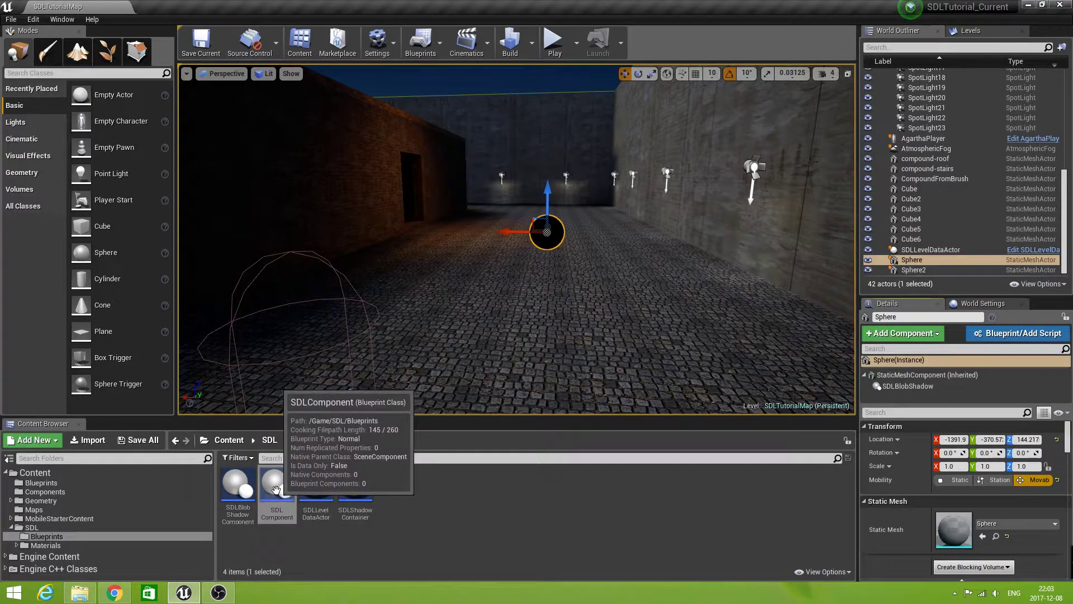
{"action": "left_click_drag", "start_coordinate": [280, 499], "coordinate": [908, 381]}
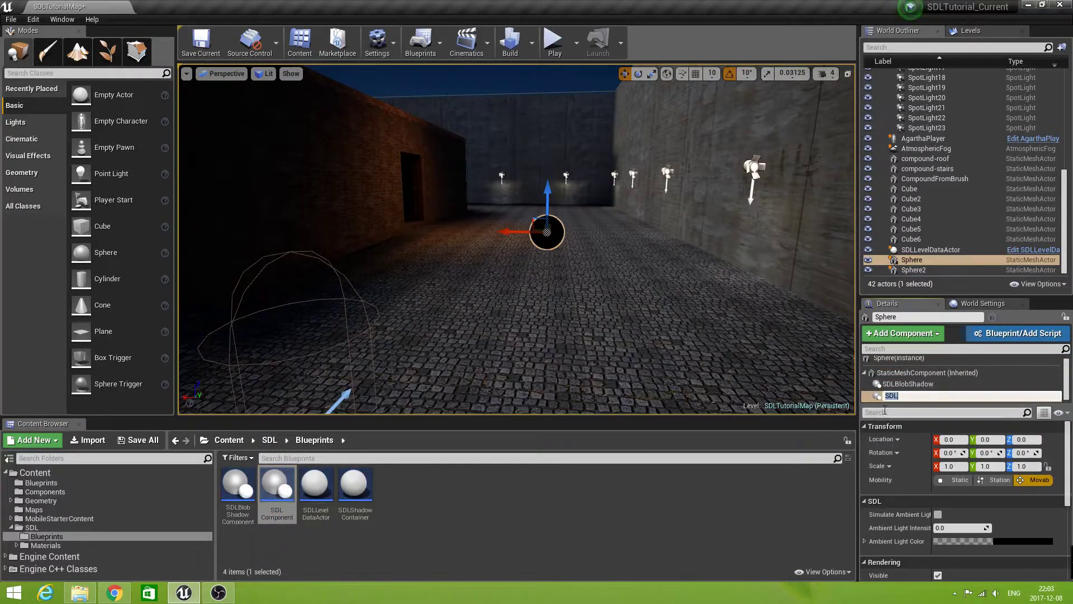
{"action": "key", "text": "Return"}
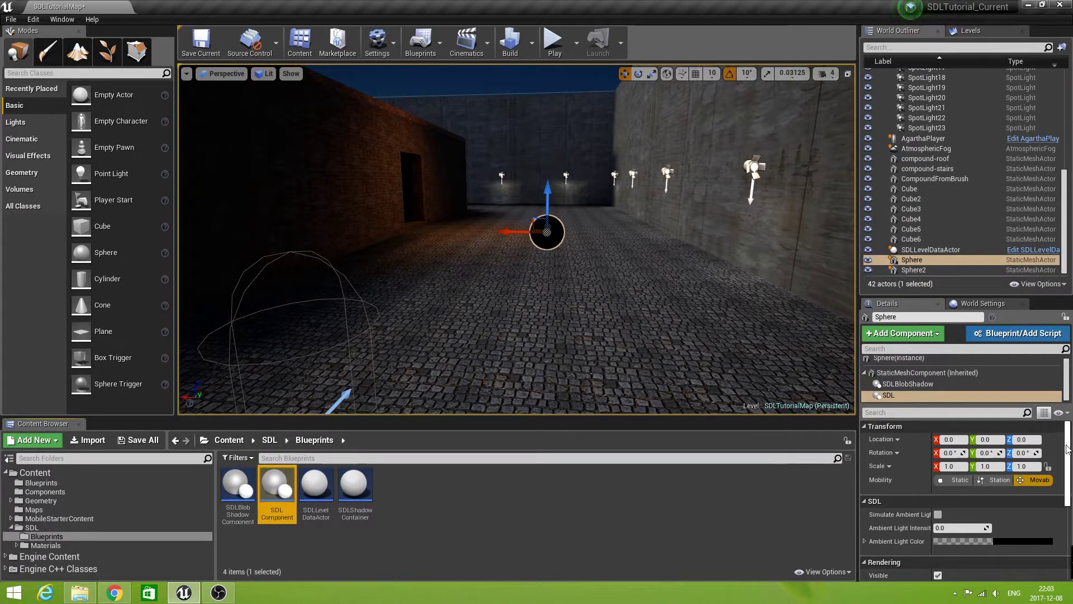
Set the SDL component's Ambient Light Color to white, with R, G and B at 1.0.
{"action": "scroll", "coordinate": [882, 484], "scroll_direction": "down", "scroll_amount": 2}
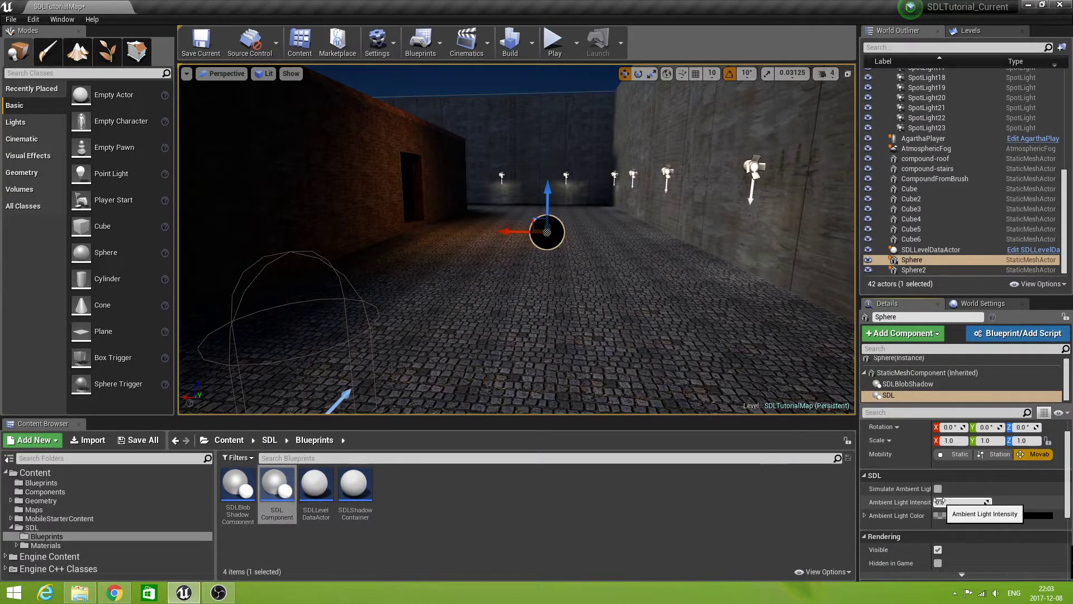
{"action": "left_click_drag", "start_coordinate": [932, 498], "coordinate": [939, 498]}
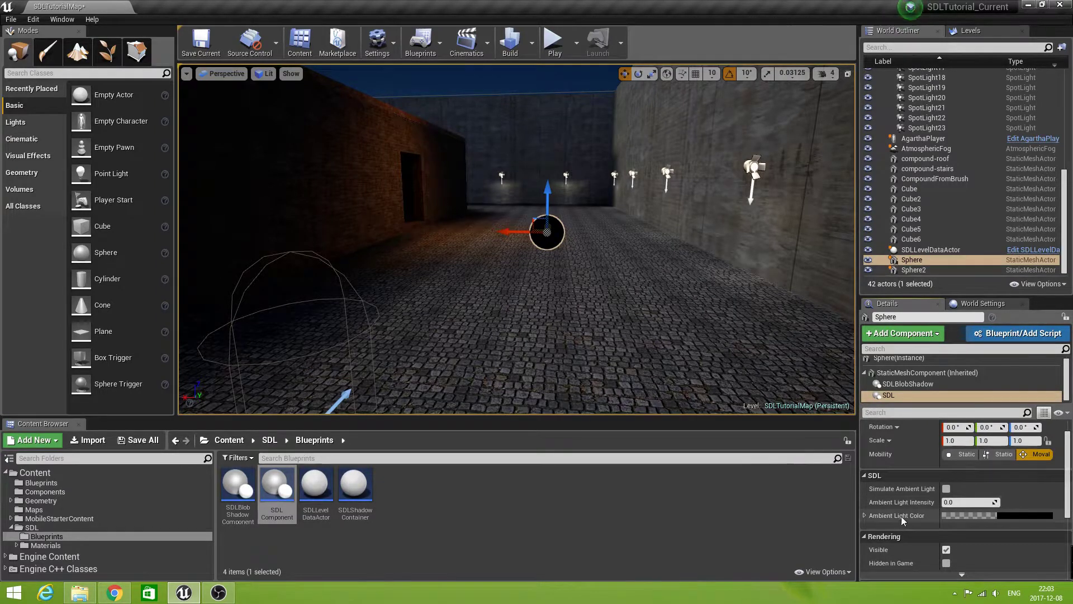
{"action": "left_click", "coordinate": [864, 515]}
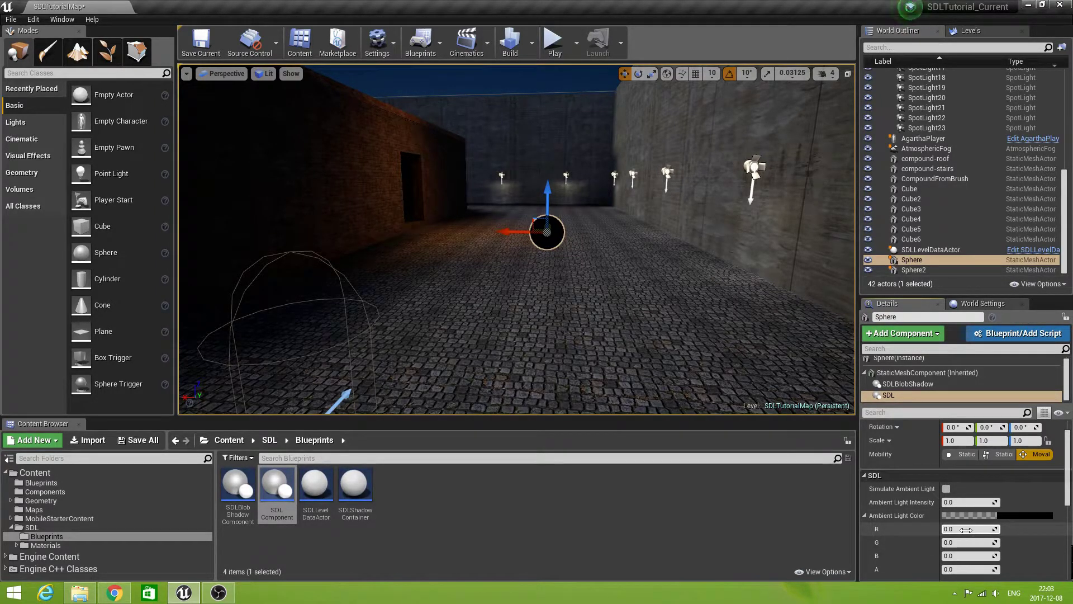
{"action": "left_click_drag", "start_coordinate": [966, 529], "coordinate": [984, 542]}
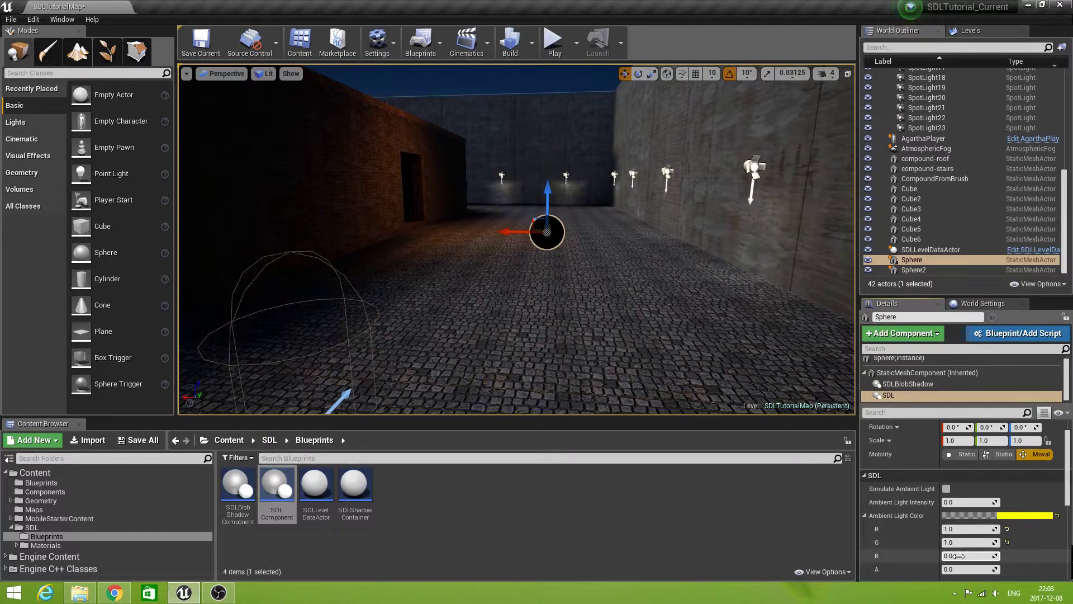
{"action": "left_click", "coordinate": [956, 555]}
{"action": "type", "text": "1"}
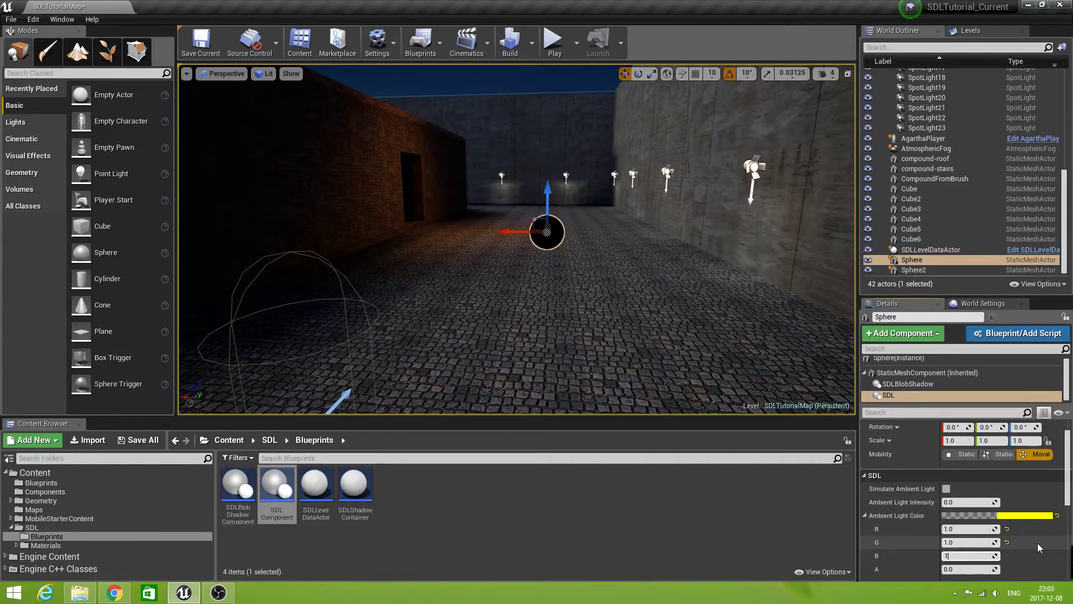
{"action": "key", "text": "Return"}
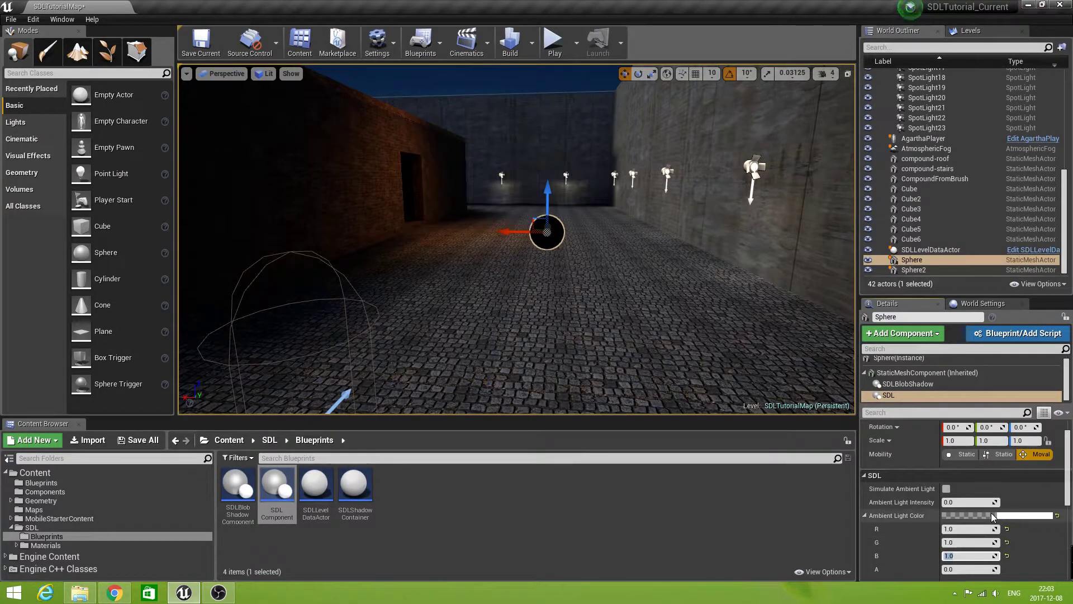
Set Ambient Light Intensity to 1.0, enable Simulate Ambient Light, and save the map.
{"action": "left_click", "coordinate": [954, 501]}
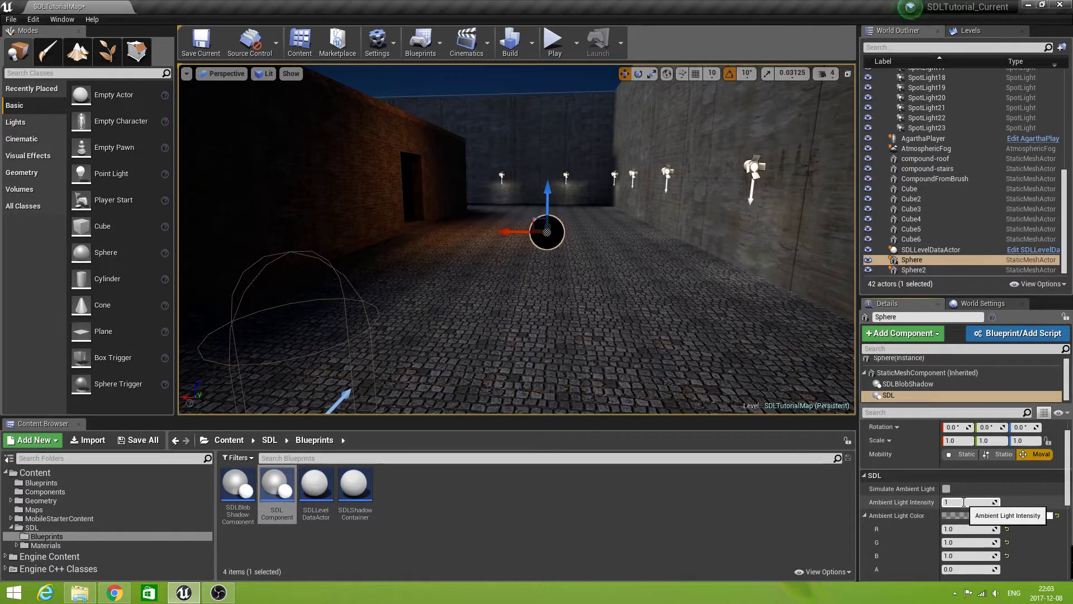
{"action": "left_click", "coordinate": [948, 488]}
{"action": "left_click", "coordinate": [1012, 34]}
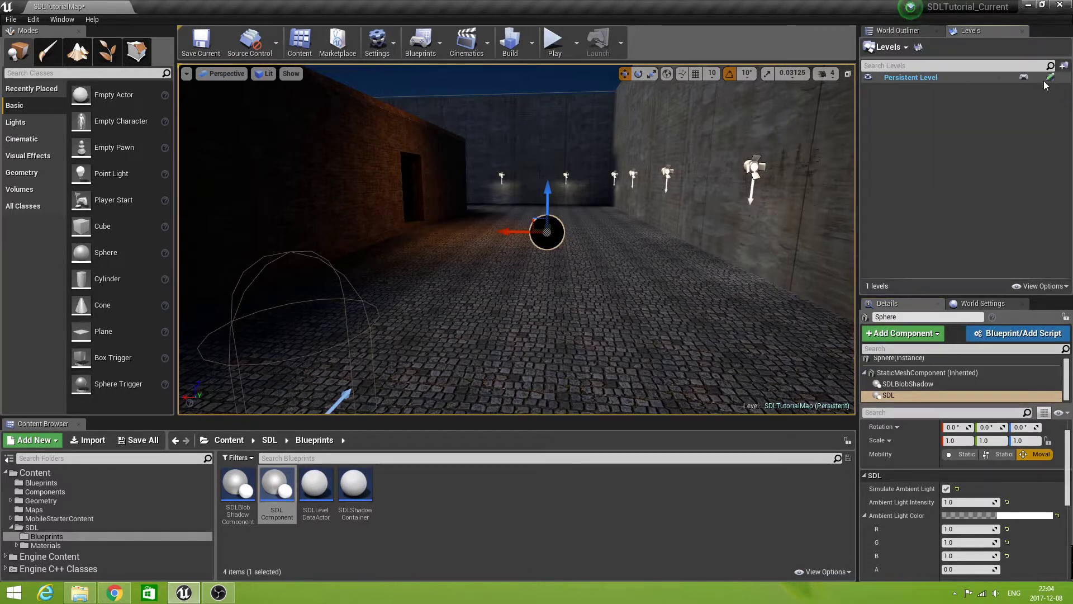
{"action": "key", "text": "ctrl+s"}
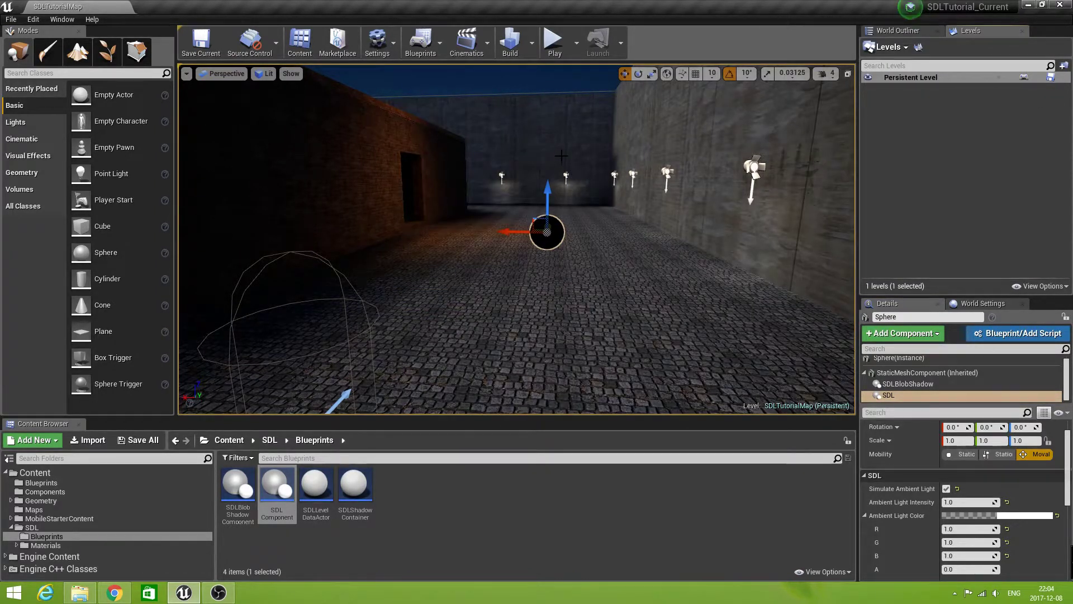
{"action": "left_click", "coordinate": [554, 42]}
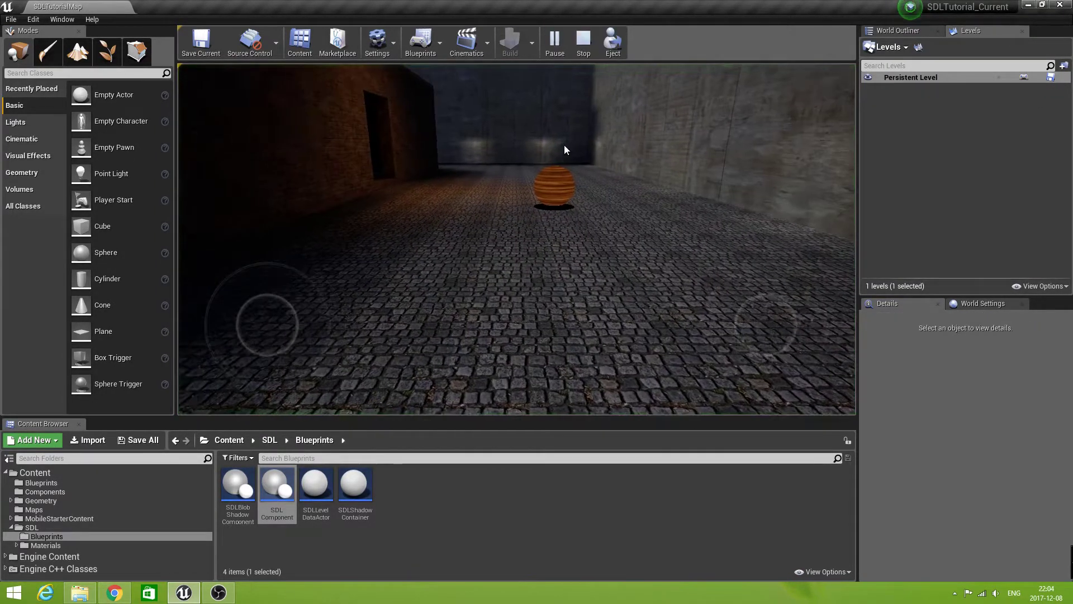
{"action": "key", "text": "w"}
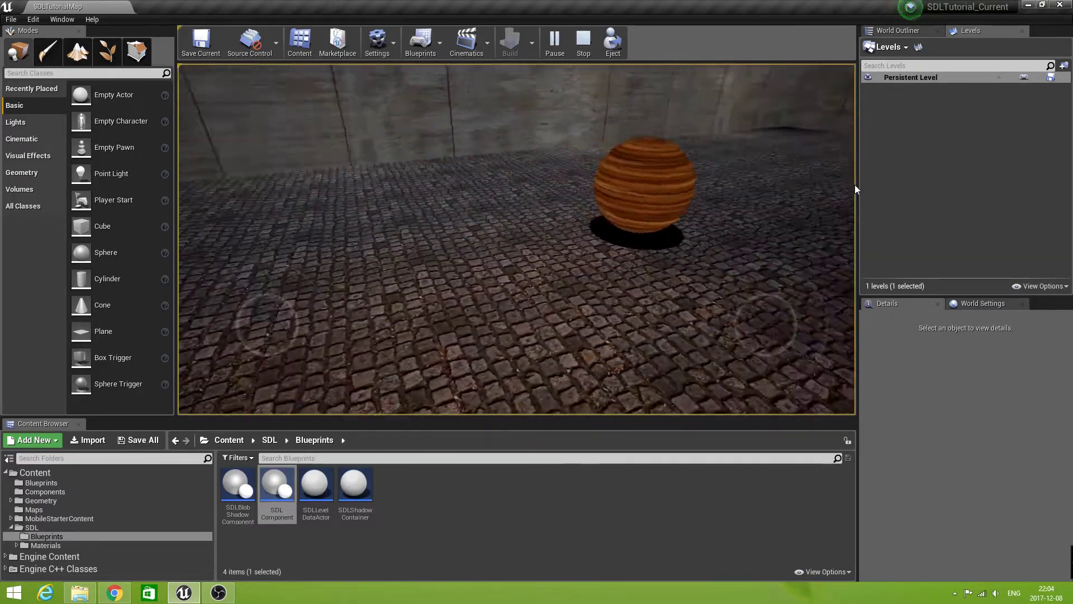
{"action": "key", "text": "Right"}
{"action": "key", "text": "w"}
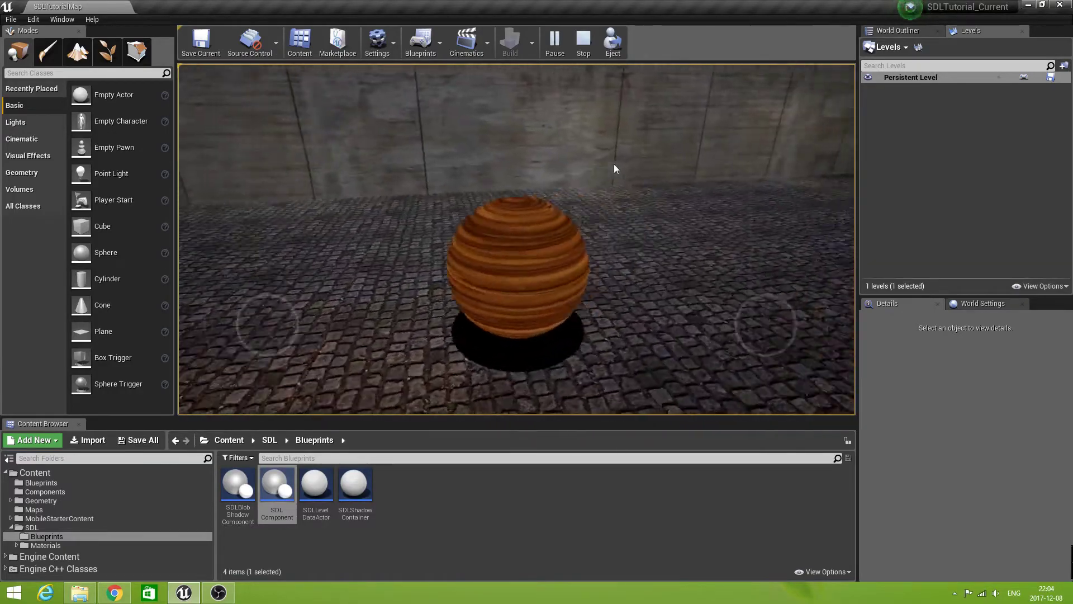
{"action": "key", "text": "s"}
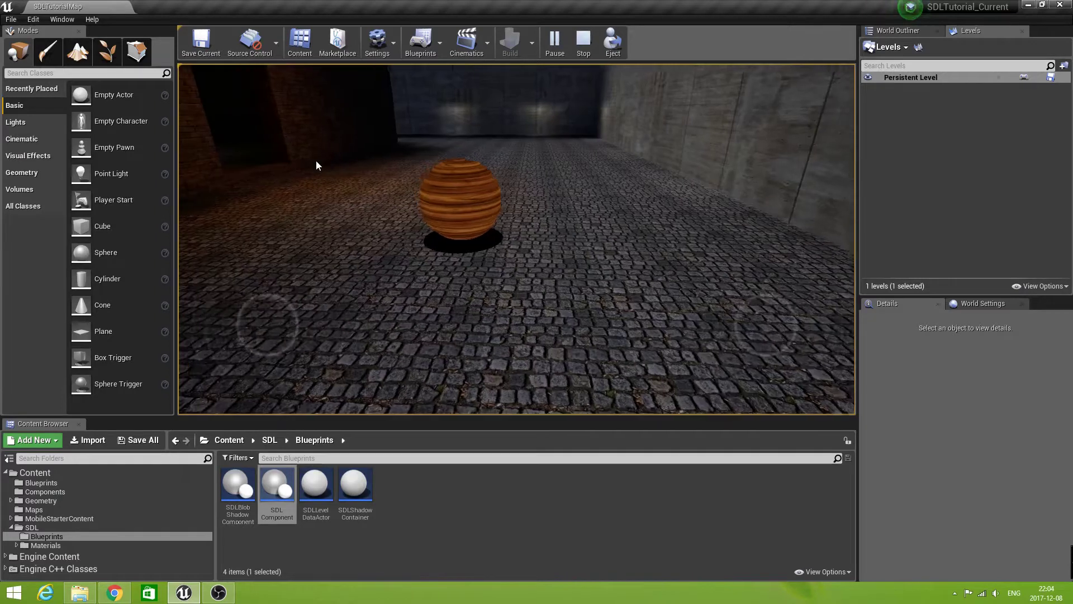
{"action": "key", "text": "w"}
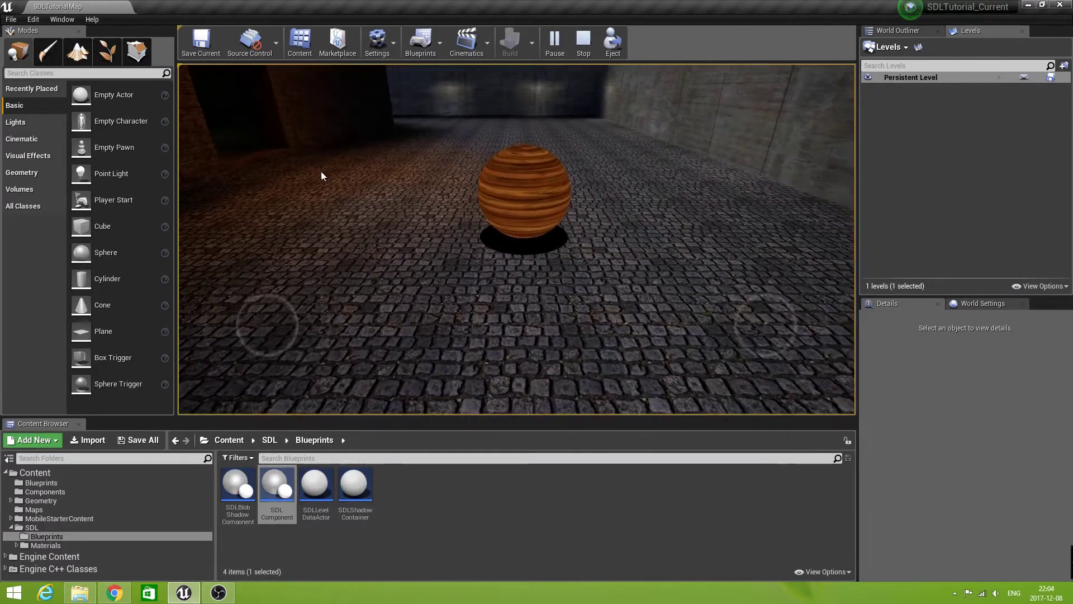
{"action": "key", "text": "Up"}
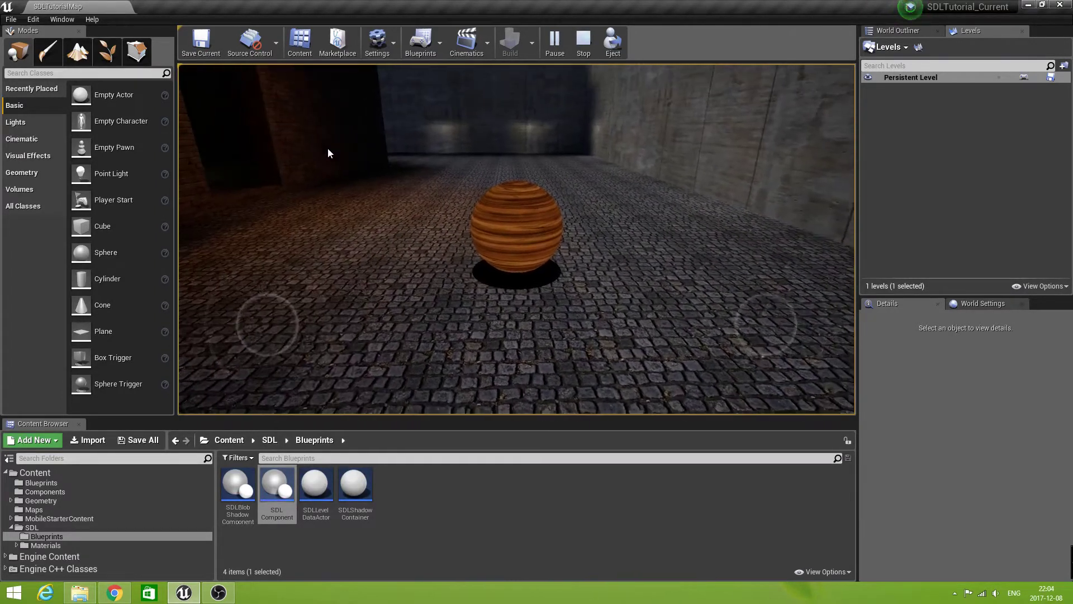
{"action": "key", "text": "w"}
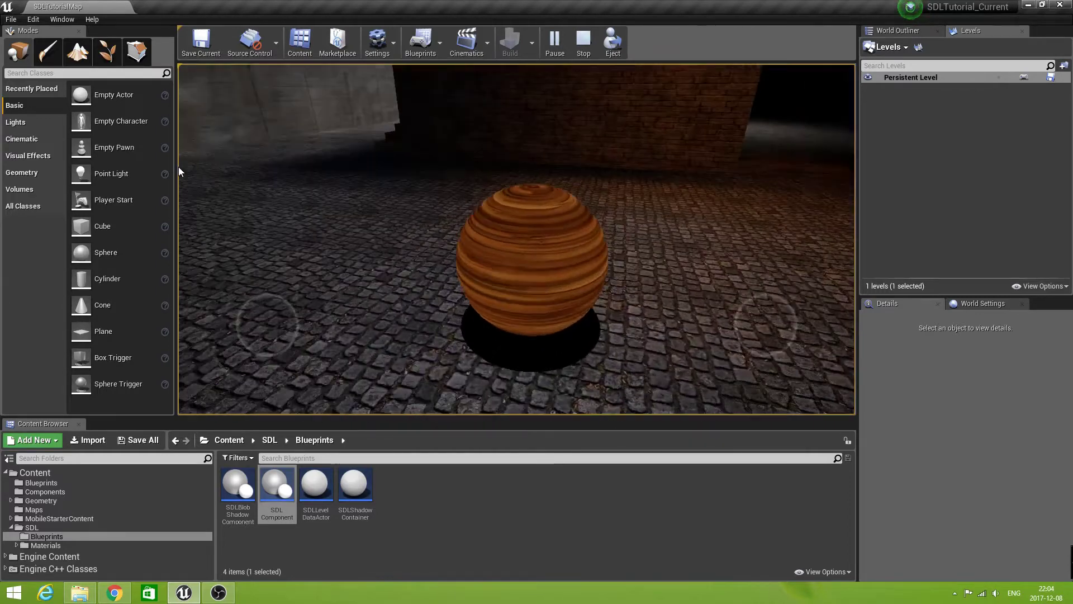
{"action": "key", "text": "s"}
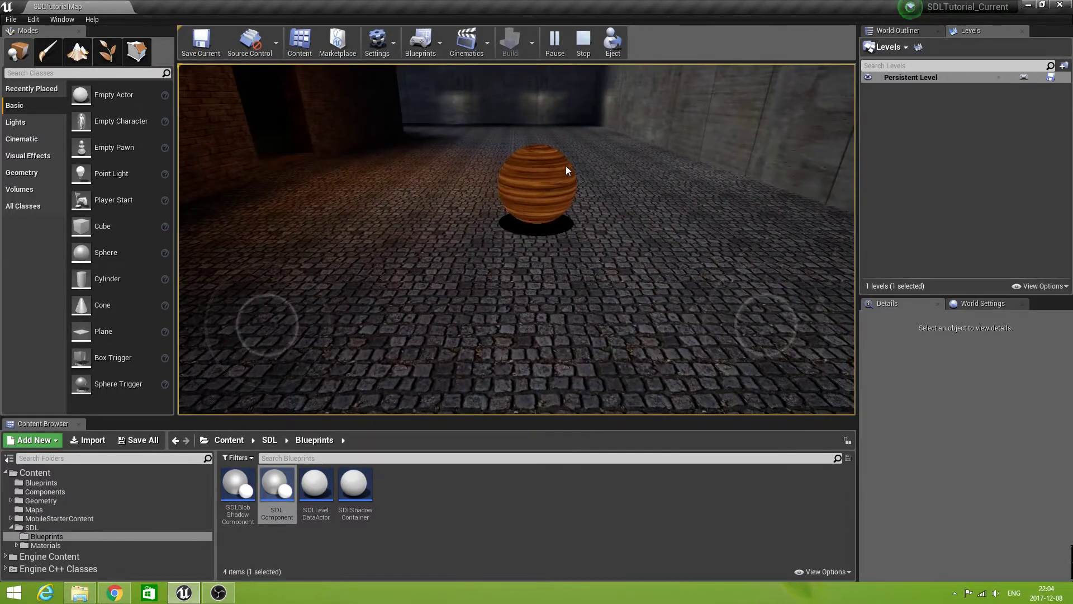
{"action": "key", "text": "Escape"}
Set the sphere's SDL Ambient Light Intensity to 0.3.
{"action": "left_click", "coordinate": [542, 176]}
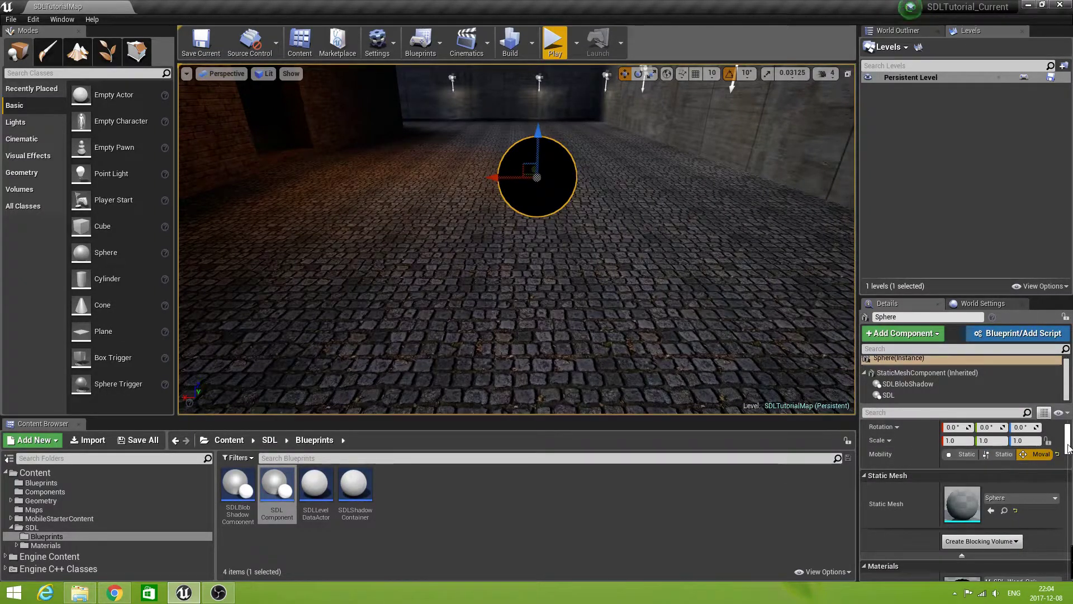
{"action": "left_click", "coordinate": [945, 395]}
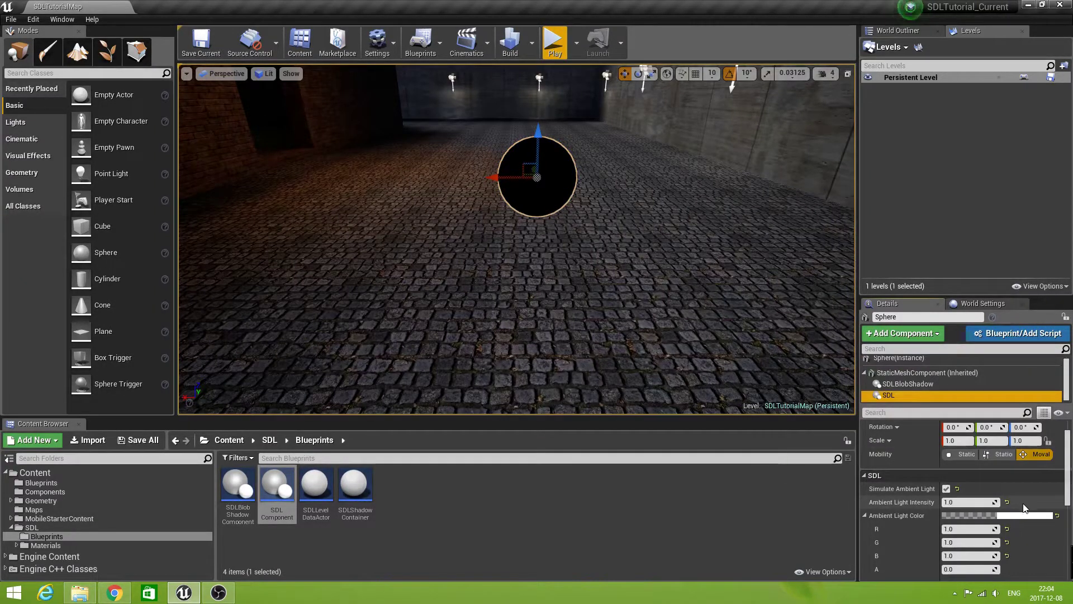
{"action": "left_click", "coordinate": [972, 503]}
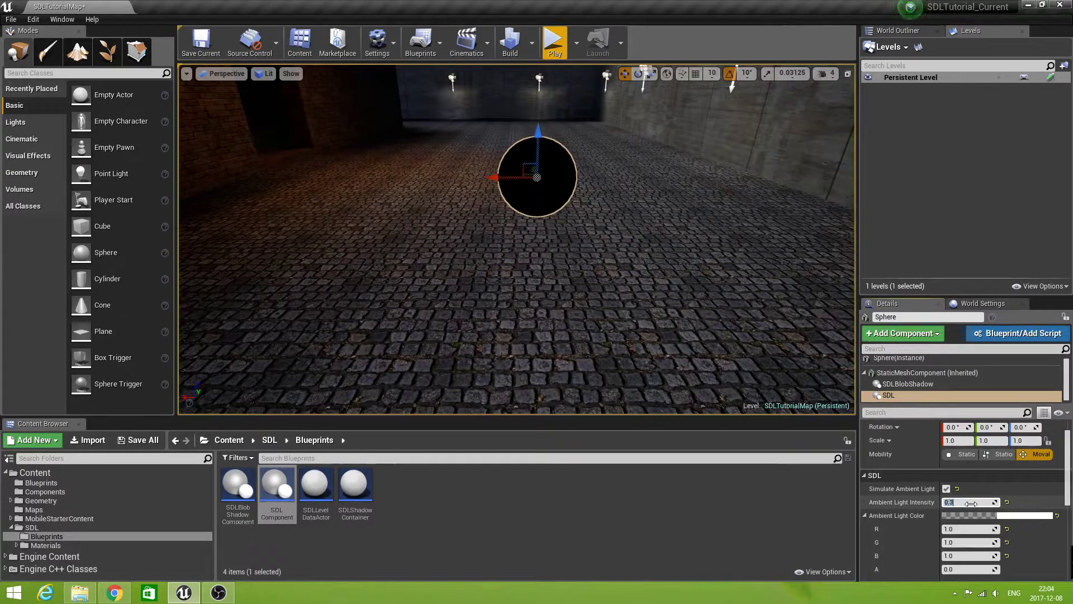
{"action": "type", "text": "0.3"}
{"action": "key", "text": "Return"}
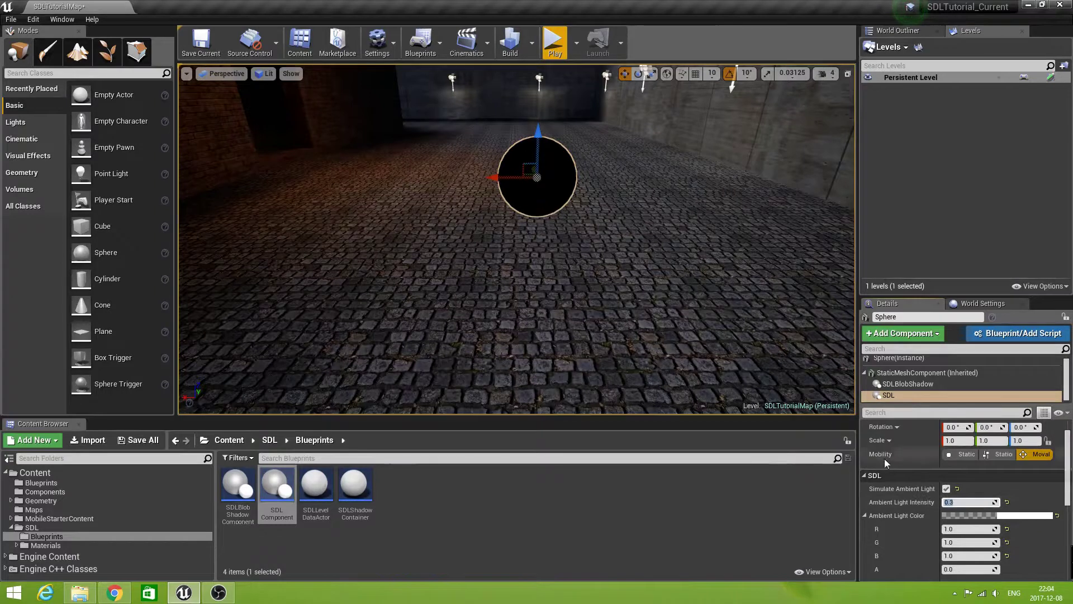
Pick a light green ambient light colour (R 0.431899, G 1.0, B 0.288457).
{"action": "left_click", "coordinate": [1036, 515]}
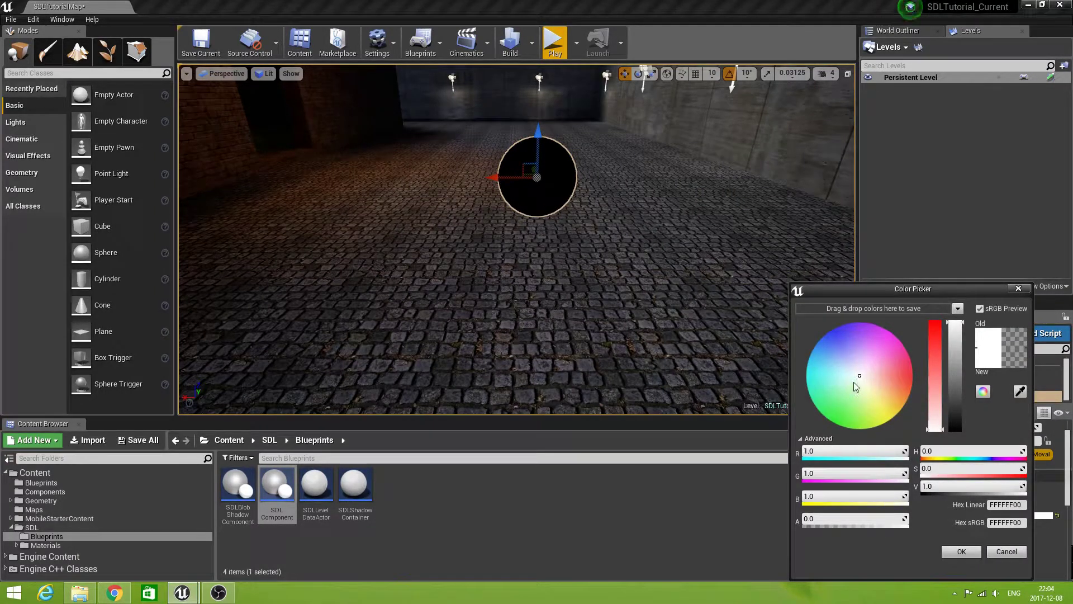
{"action": "left_click_drag", "start_coordinate": [860, 379], "coordinate": [848, 412]}
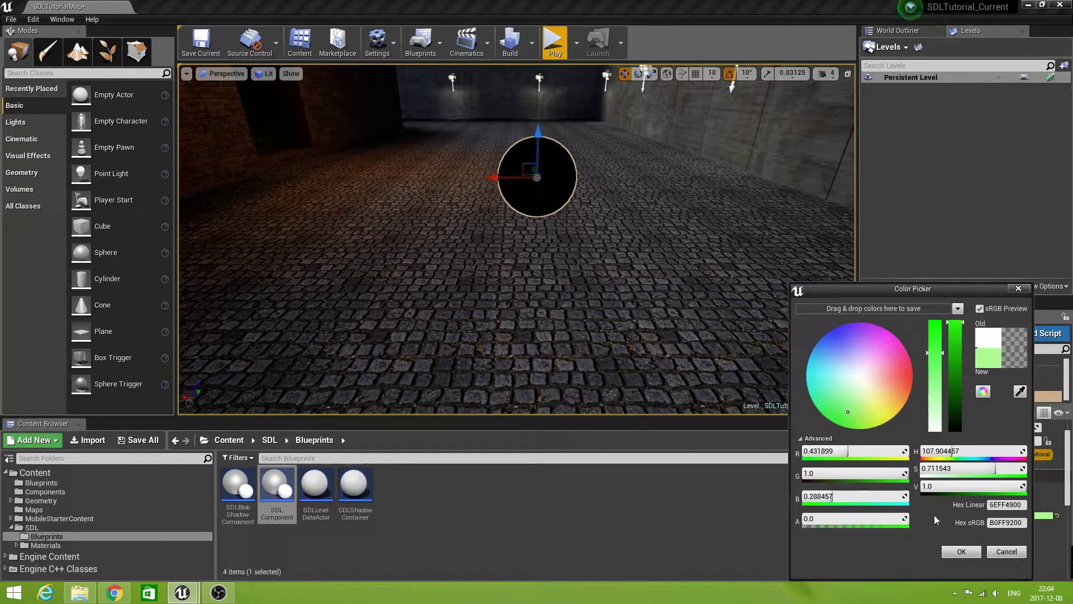
{"action": "left_click", "coordinate": [961, 552]}
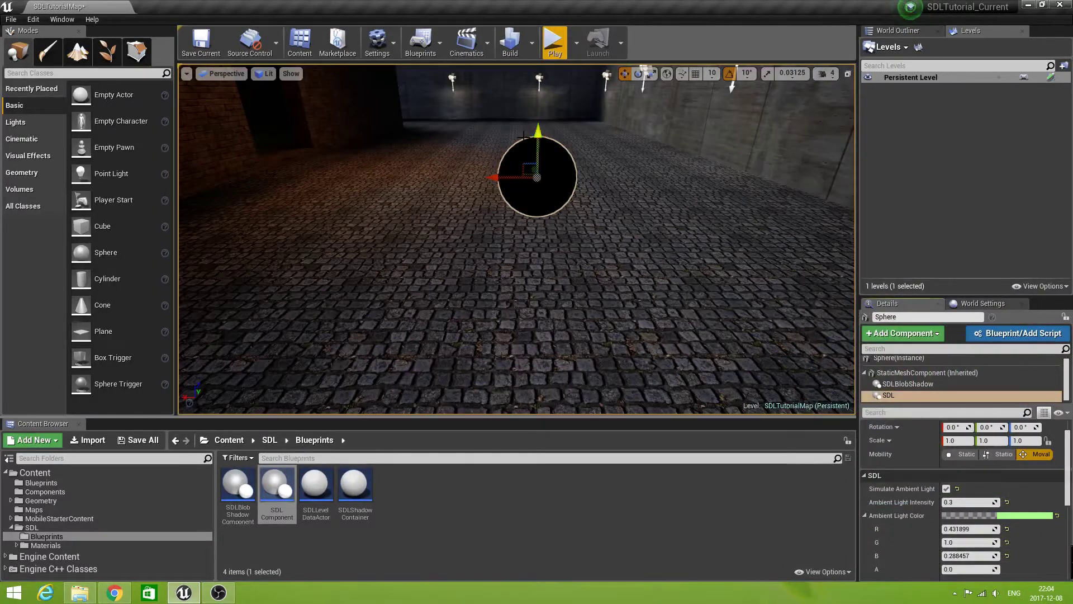
{"action": "left_click", "coordinate": [555, 42]}
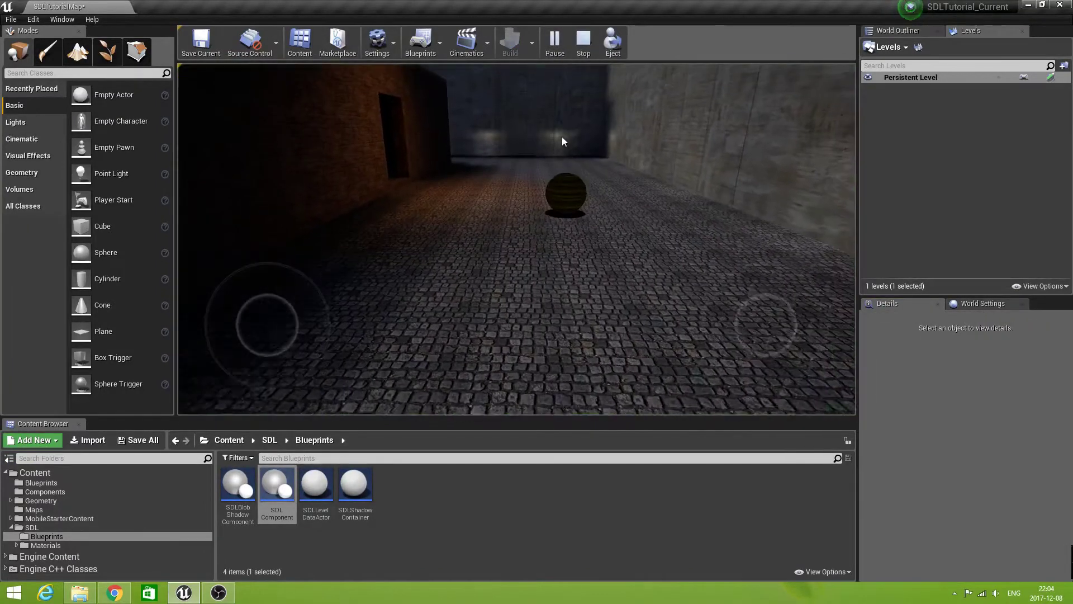
{"action": "key", "text": "w"}
{"action": "left_click_drag", "start_coordinate": [565, 135], "coordinate": [763, 136]}
Stop play, move the sphere behind the right-hand brick wall, and play again.
{"action": "key", "text": "Escape"}
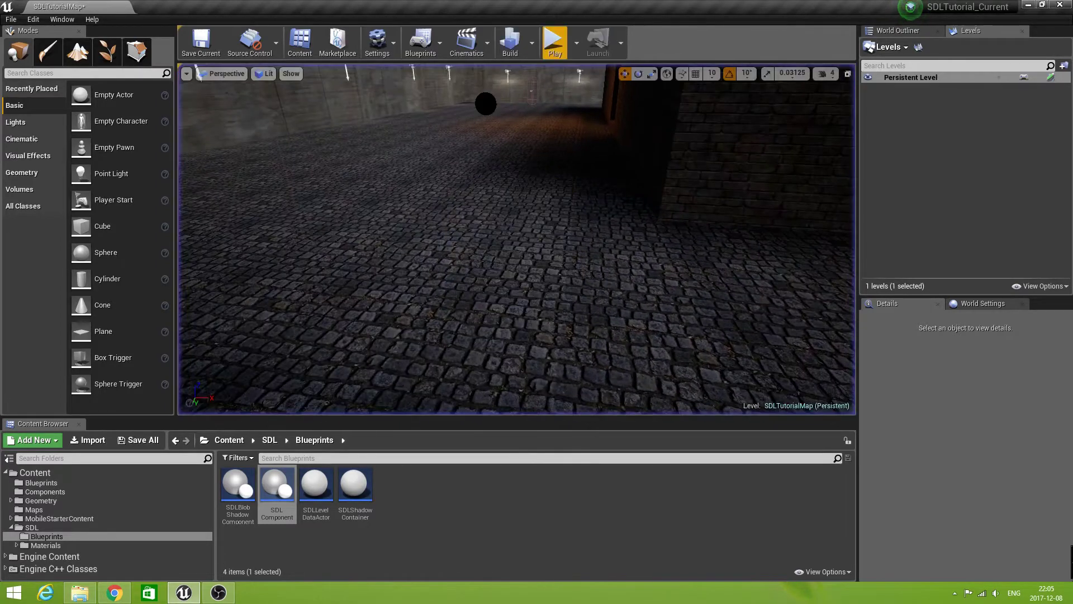
{"action": "mouse_move", "coordinate": [528, 96]}
{"action": "right_mouse_down"}
{"action": "mouse_move", "coordinate": [520, 101]}
{"action": "mouse_move", "coordinate": [522, 67]}
{"action": "mouse_move", "coordinate": [531, 95]}
{"action": "right_mouse_up"}
{"action": "left_click", "coordinate": [615, 245]}
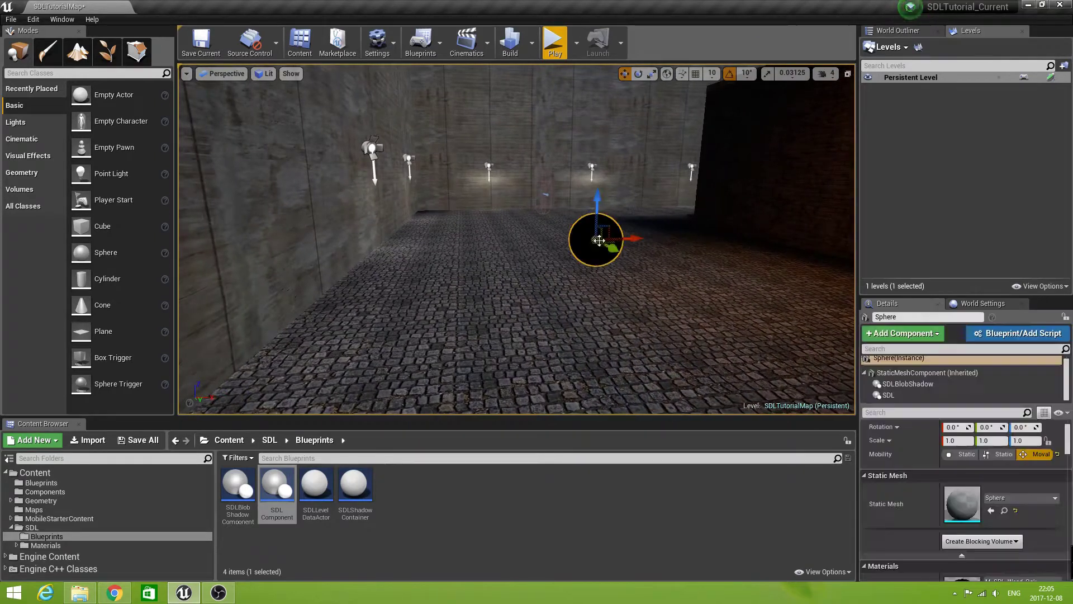
{"action": "left_click_drag", "start_coordinate": [629, 240], "coordinate": [721, 232]}
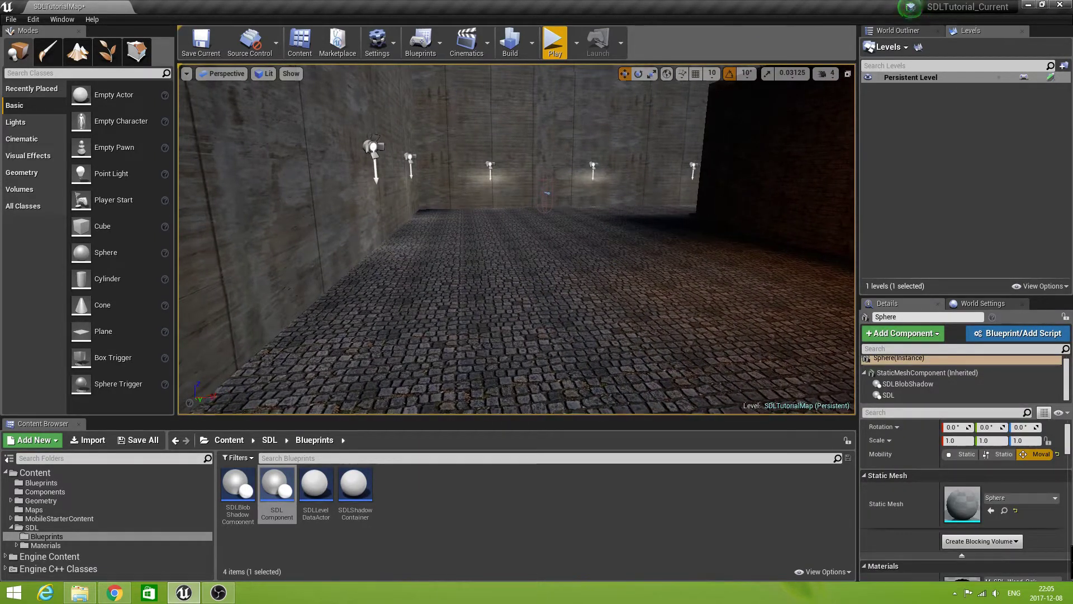
{"action": "key", "text": "f"}
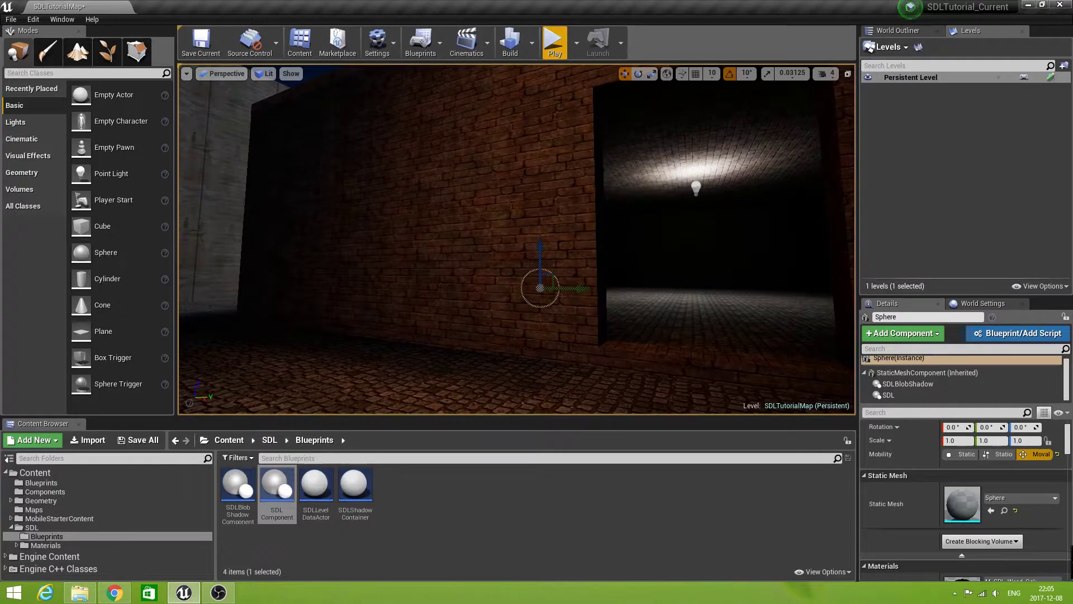
{"action": "left_click", "coordinate": [554, 42]}
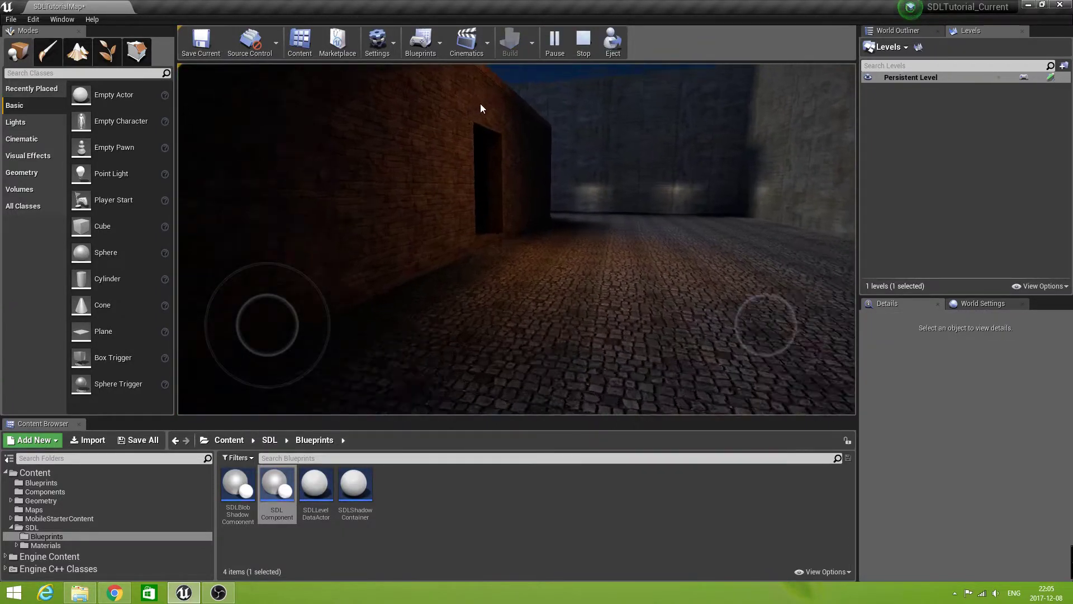
Look toward the faintly glowing sphere in the dark, then stop playing.
{"action": "left_click_drag", "start_coordinate": [481, 108], "coordinate": [855, 72]}
{"action": "key", "text": "Escape"}
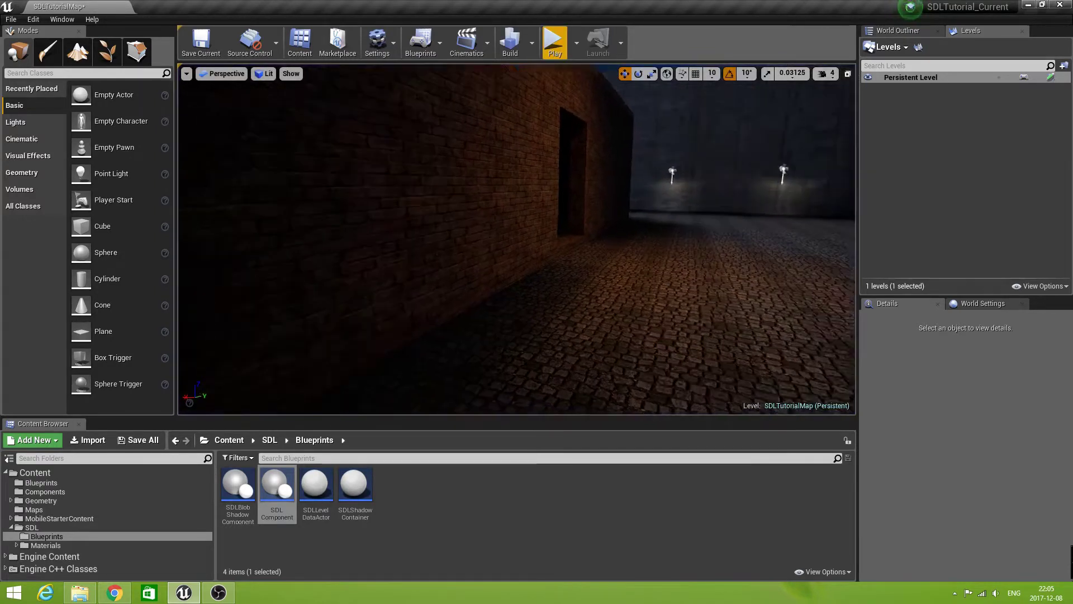
Pull the viewport camera back to show the whole alley.
{"action": "left_click_drag", "start_coordinate": [516, 240], "coordinate": [506, 277]}
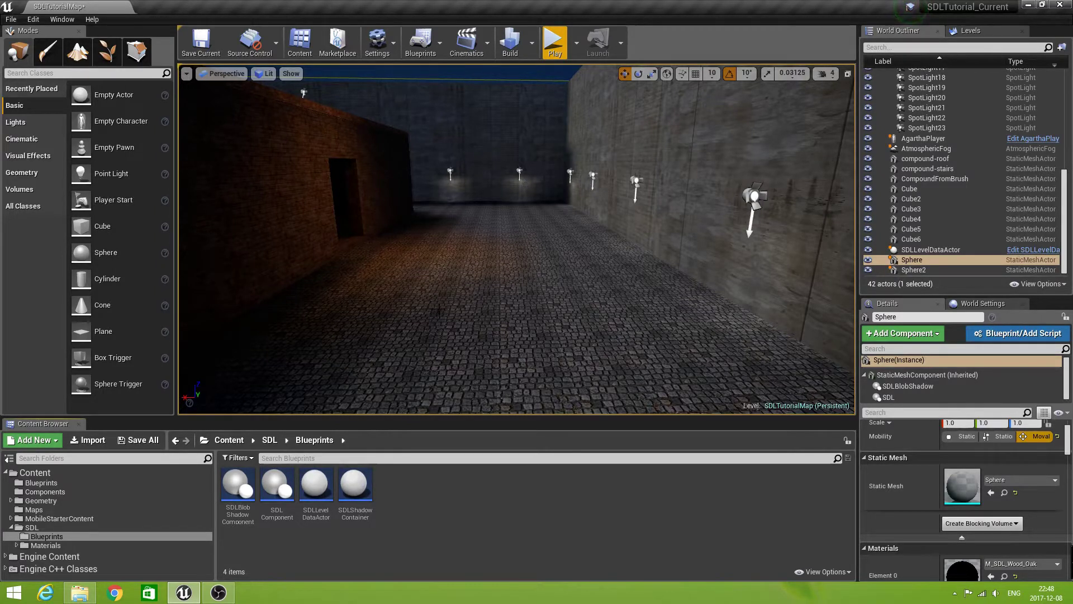
Move the sphere back to mid-corridor and select SDLLevelDataActor.
{"action": "right_click_drag", "start_coordinate": [489, 317], "coordinate": [403, 317]}
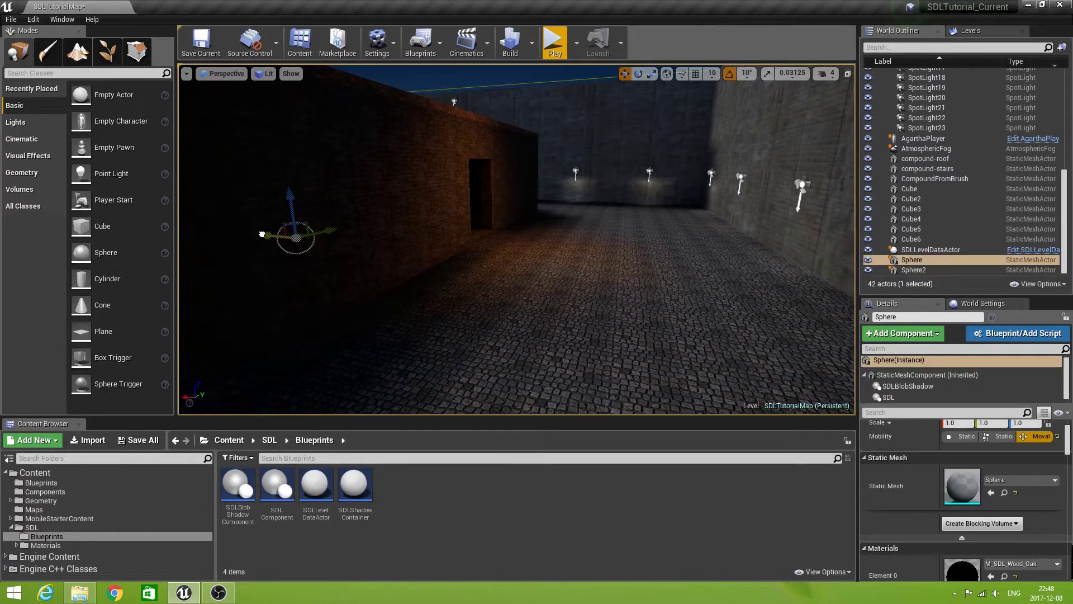
{"action": "left_click_drag", "start_coordinate": [261, 234], "coordinate": [545, 277]}
{"action": "right_click_drag", "start_coordinate": [545, 277], "coordinate": [626, 305]}
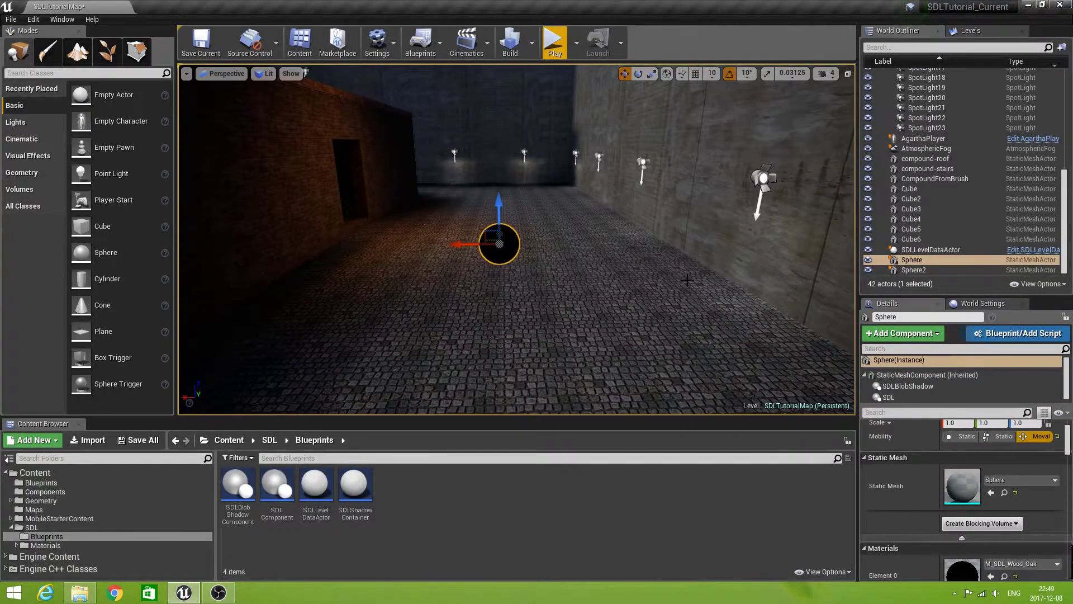
{"action": "left_click", "coordinate": [931, 250]}
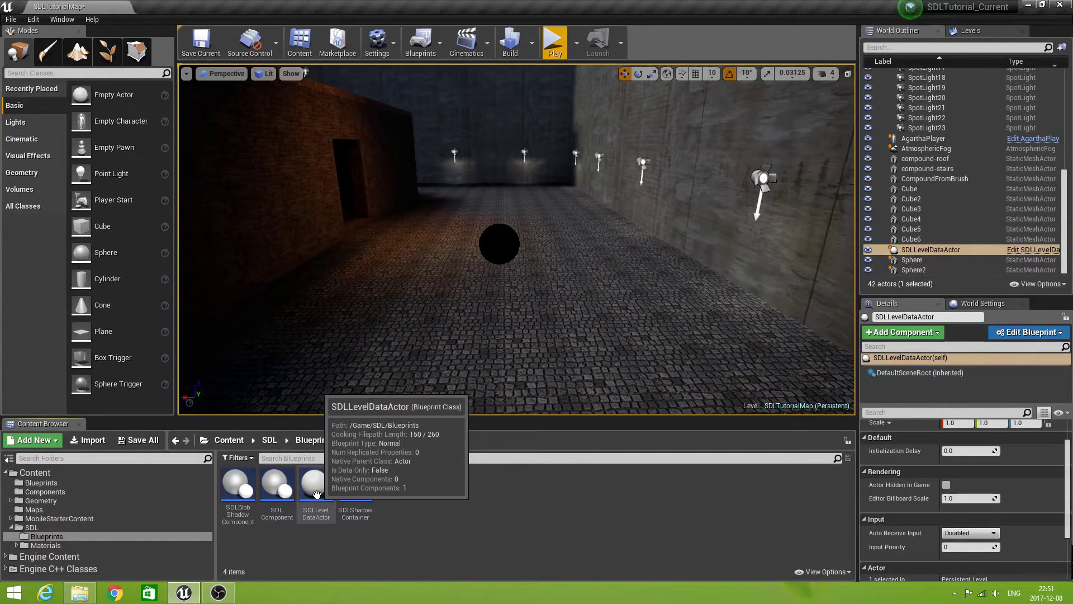
Make SDLTickInterval instance-editable, place it above HoldTick, then compile and save.
{"action": "double_click", "coordinate": [315, 486]}
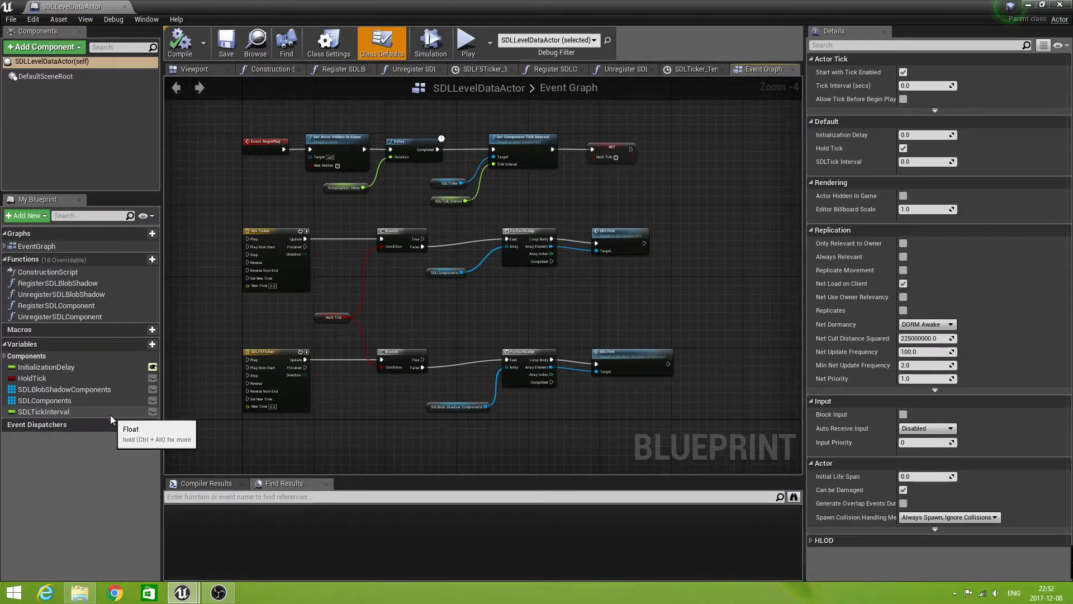
{"action": "left_click", "coordinate": [151, 412]}
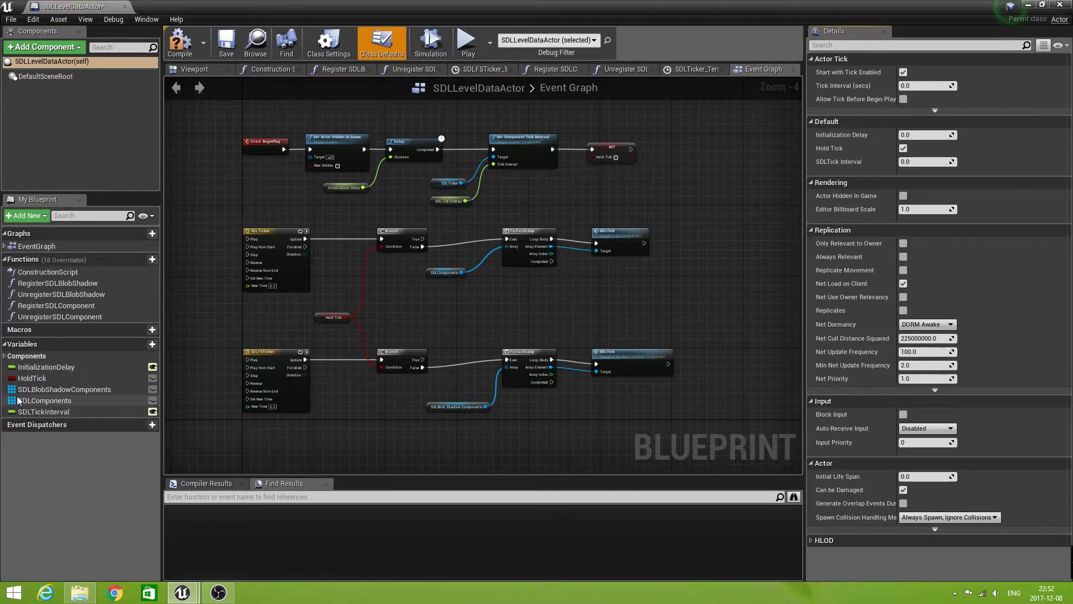
{"action": "left_click_drag", "start_coordinate": [26, 410], "coordinate": [26, 375]}
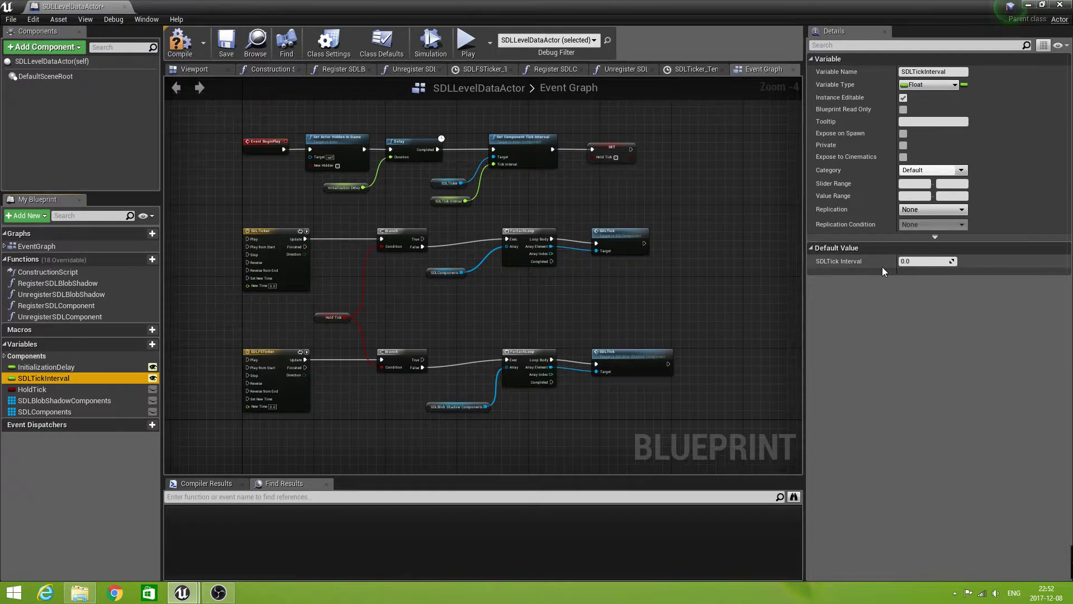
{"action": "left_click", "coordinate": [180, 42]}
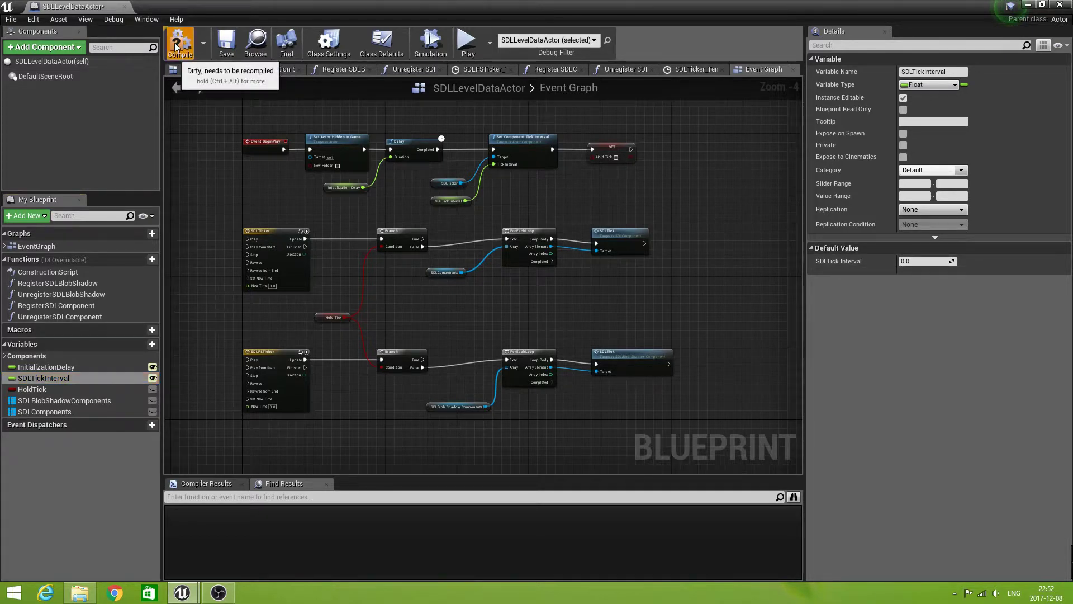
{"action": "left_click", "coordinate": [227, 43]}
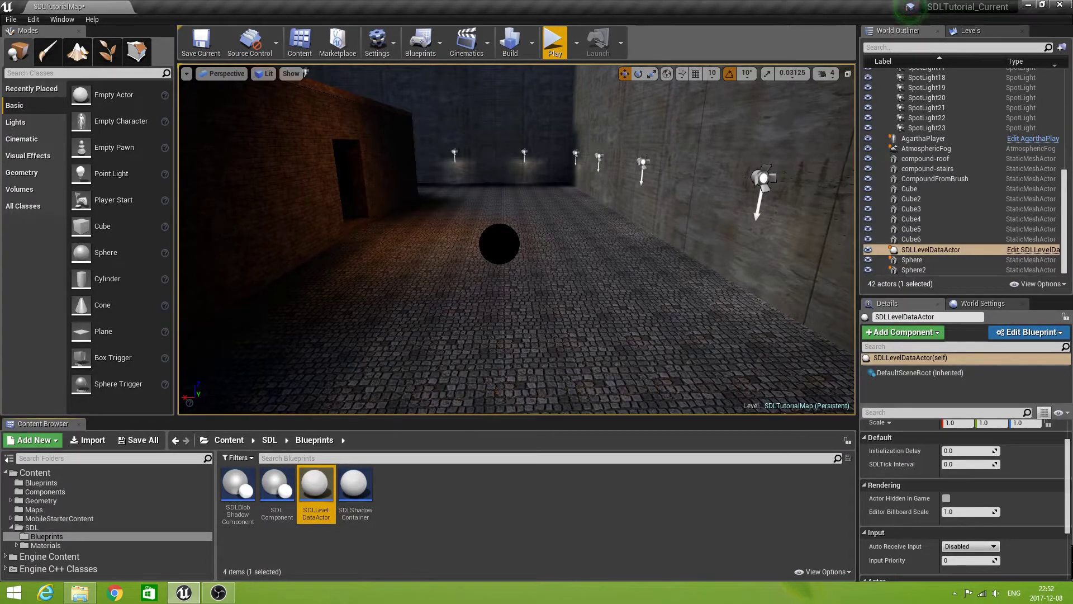
Enable Show FPS from the viewport options menu.
{"action": "left_click", "coordinate": [186, 73]}
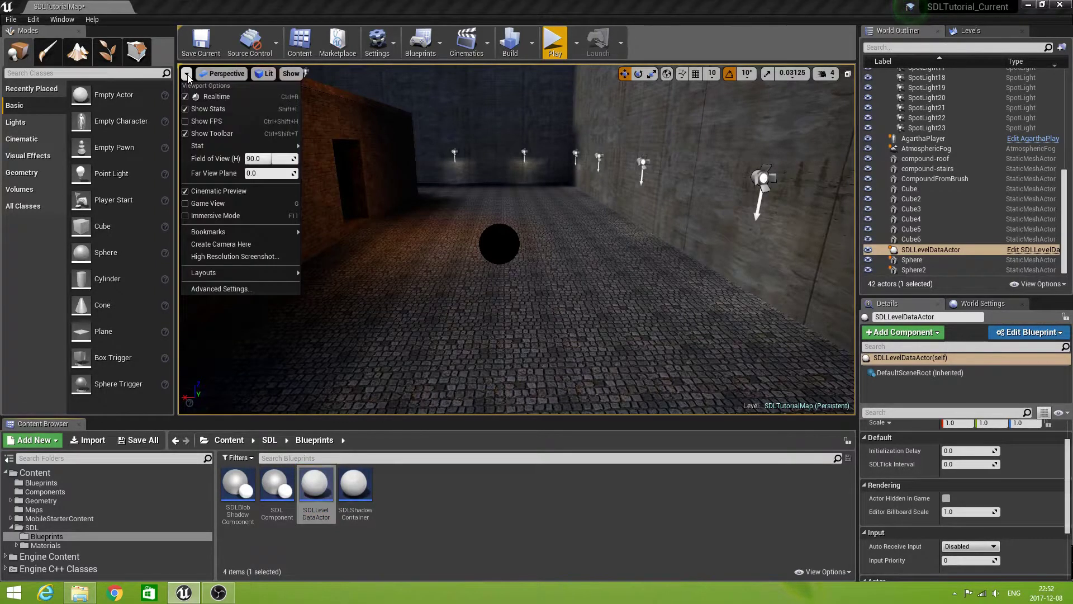
{"action": "left_click", "coordinate": [223, 126]}
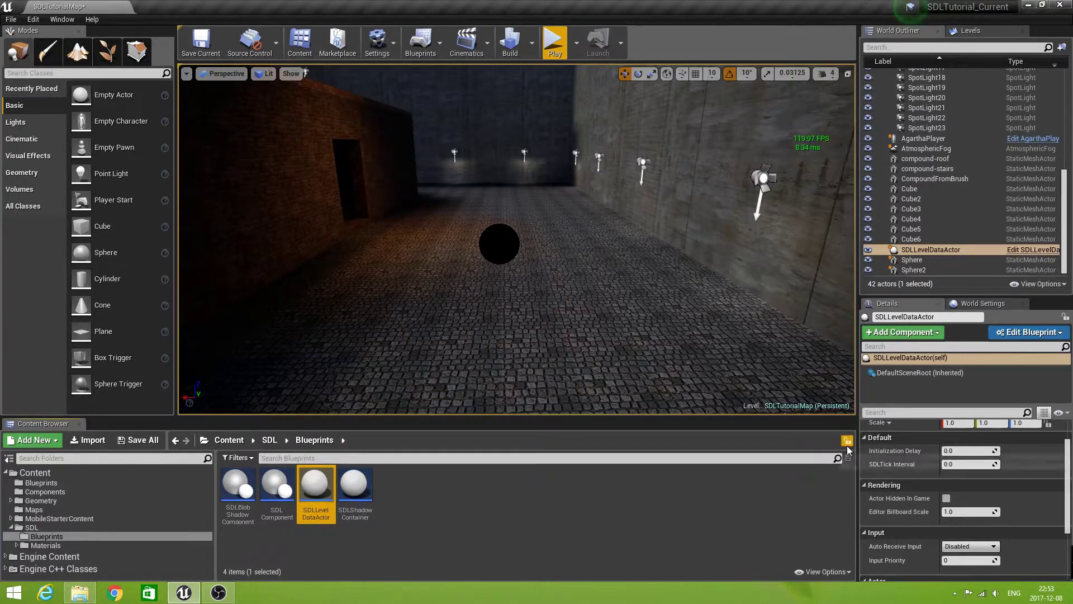
Enter 0.033333 as the SDLTick Interval and save SDLTutorialMap via its Persistent Level.
{"action": "left_click", "coordinate": [959, 465]}
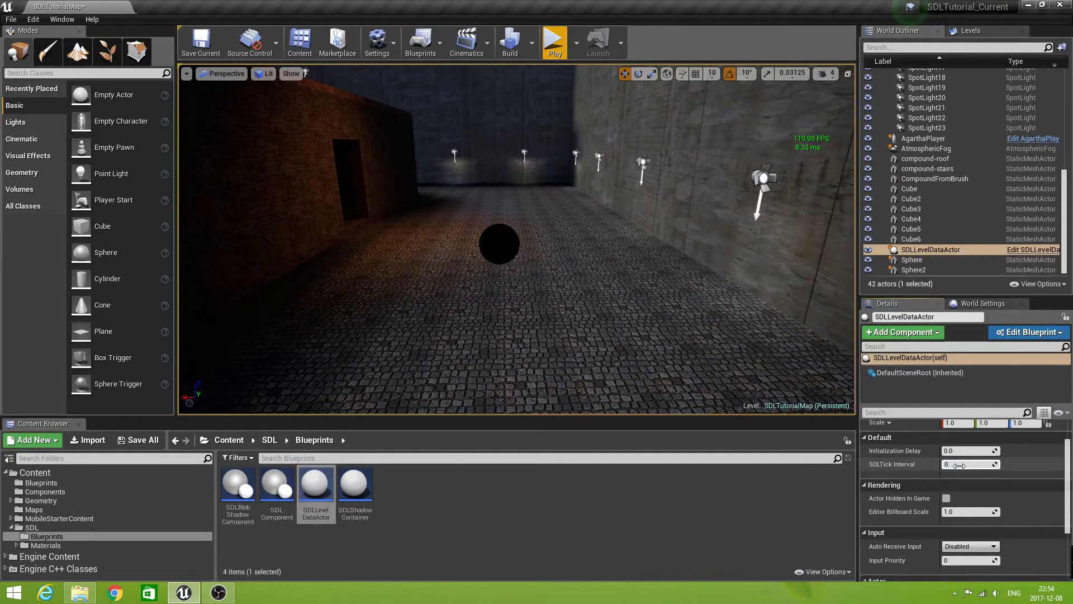
{"action": "type", "text": "033333"}
{"action": "left_click", "coordinate": [959, 464]}
{"action": "key", "text": "Return"}
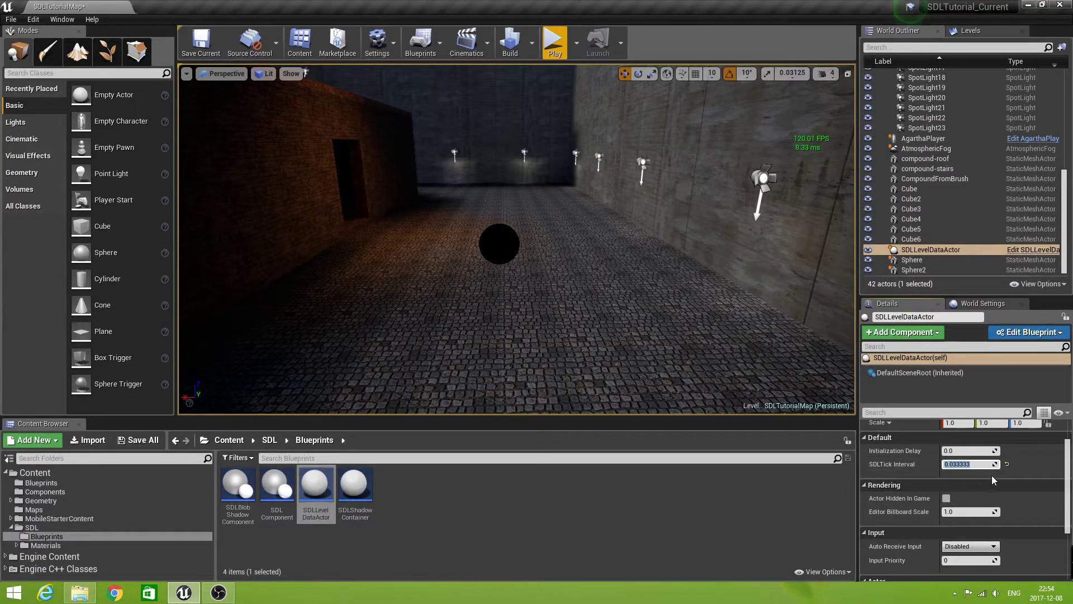
{"action": "left_click", "coordinate": [971, 30]}
{"action": "left_click", "coordinate": [1050, 78]}
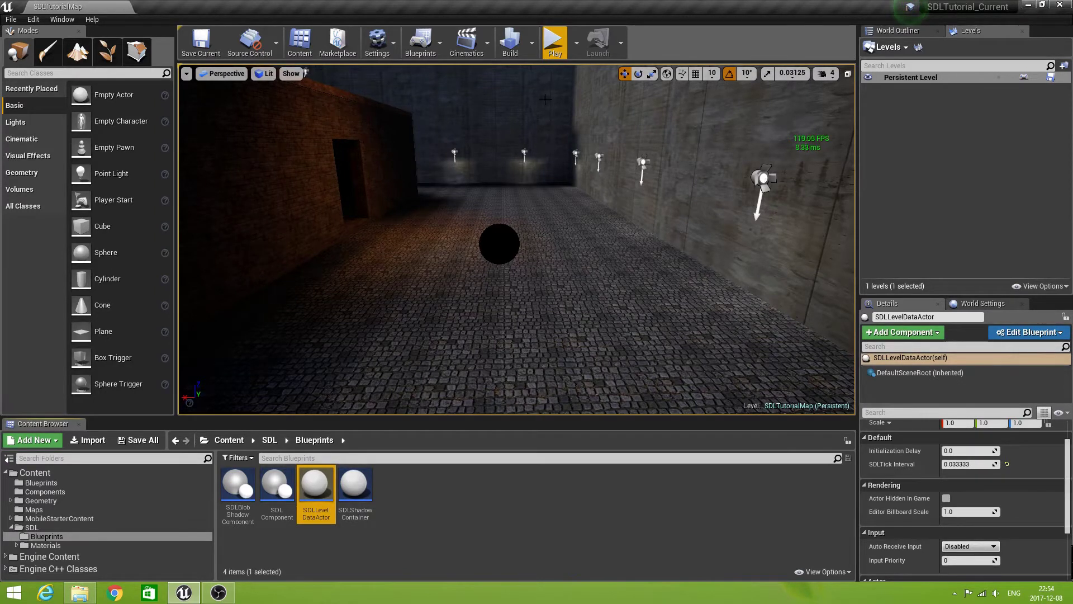
{"action": "left_click", "coordinate": [555, 49]}
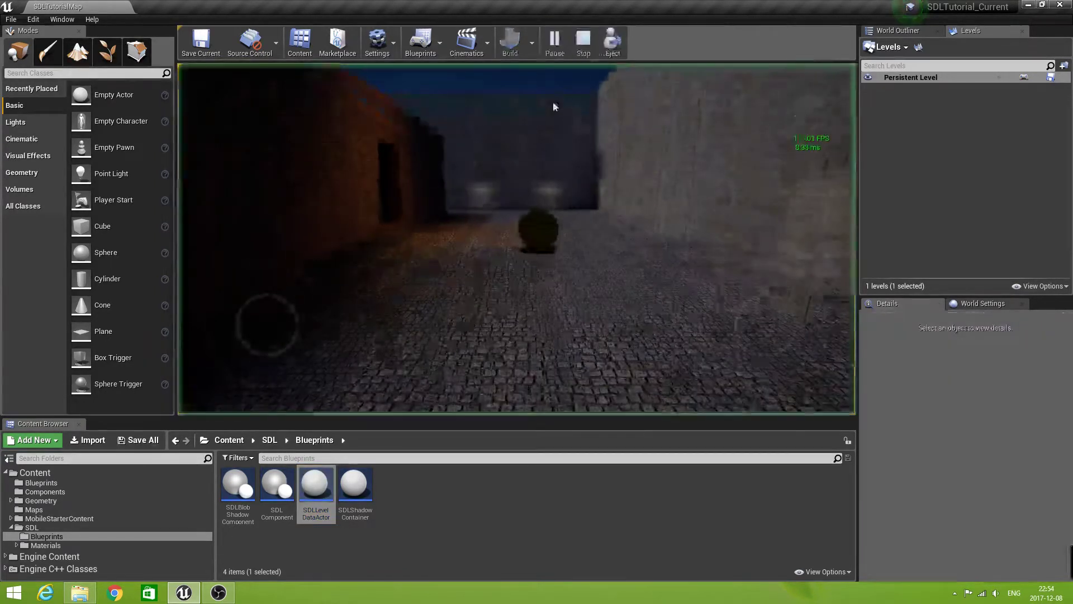
{"action": "left_click_drag", "start_coordinate": [491, 134], "coordinate": [534, 132]}
{"action": "key", "text": "Escape"}
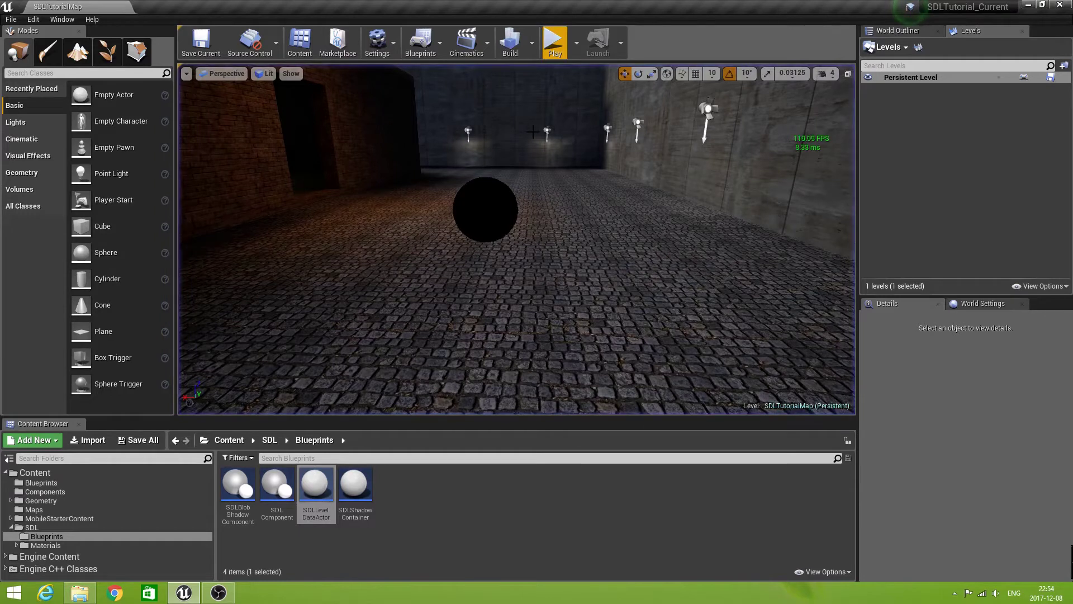
{"action": "right_click_drag", "start_coordinate": [533, 132], "coordinate": [427, 245]}
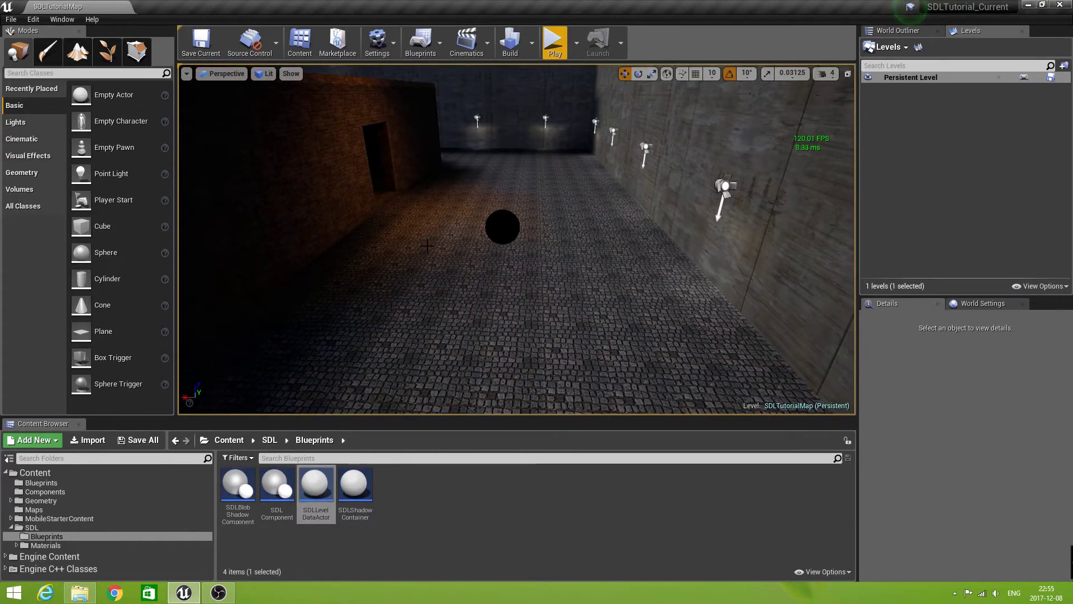